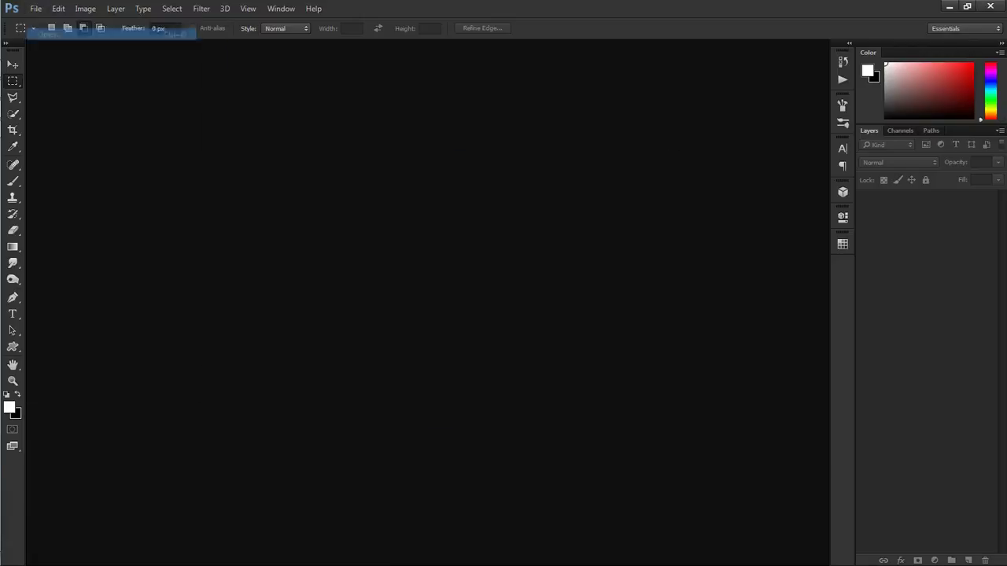
Open the children photo and the stone gate photo together
{"action": "key", "text": "ctrl+o"}
{"action": "left_click", "coordinate": [137, 94]}
{"action": "left_click", "coordinate": [490, 95], "text": "ctrl"}
{"action": "left_click", "coordinate": [854, 443]}
Select the gate with Quick Selection, refine its edges, and start moving it
{"action": "key", "text": "w"}
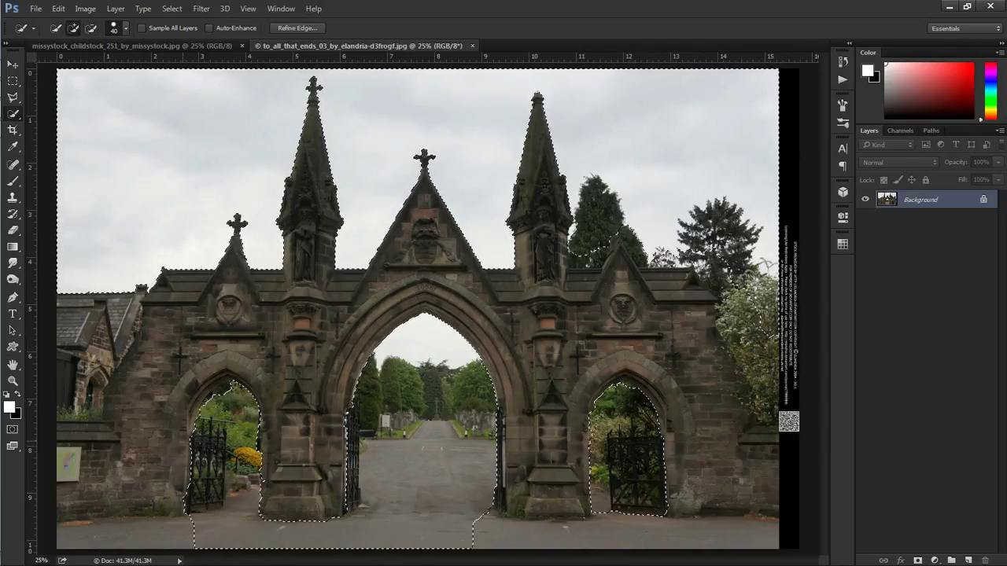
{"action": "left_click_drag", "start_coordinate": [212, 527], "coordinate": [440, 535]}
{"action": "key", "text": "ctrl+alt+r"}
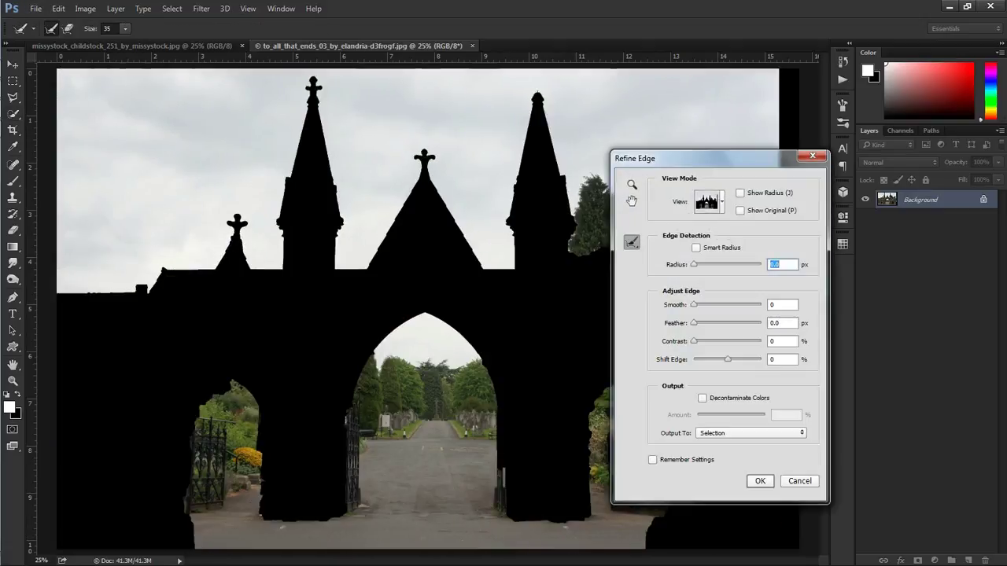
{"action": "left_click", "coordinate": [759, 481]}
{"action": "key", "text": "v"}
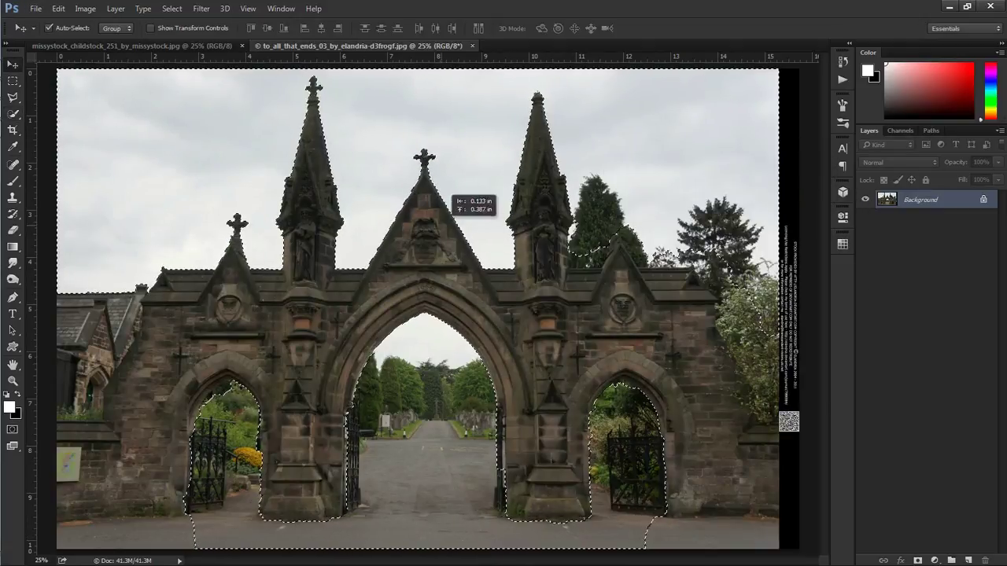
{"action": "left_click_drag", "start_coordinate": [463, 177], "coordinate": [463, 187]}
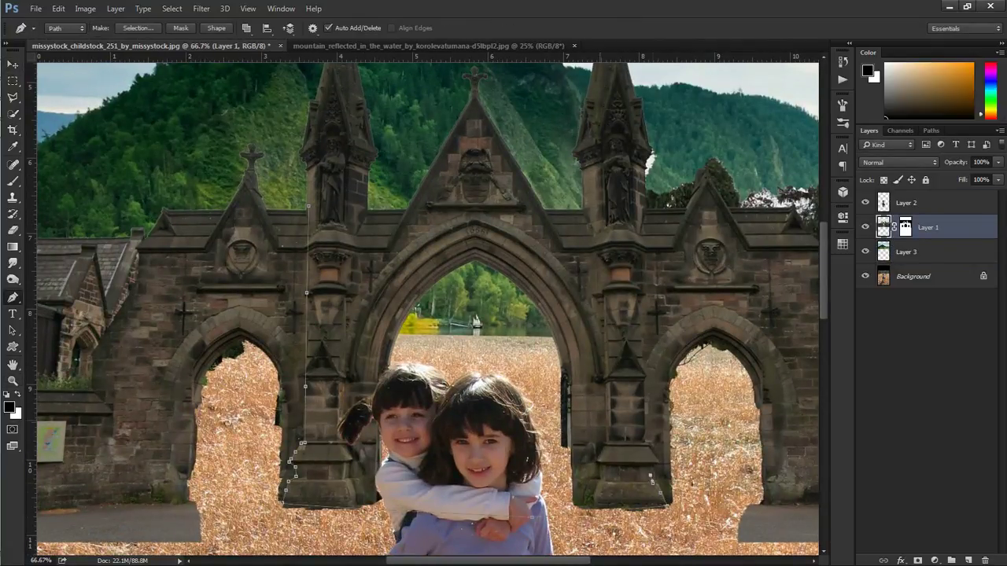
Turn the arch path into a selection and paint out the gate's side sections on its mask
{"action": "scroll", "coordinate": [428, 310], "scroll_direction": "up", "scroll_amount": 3}
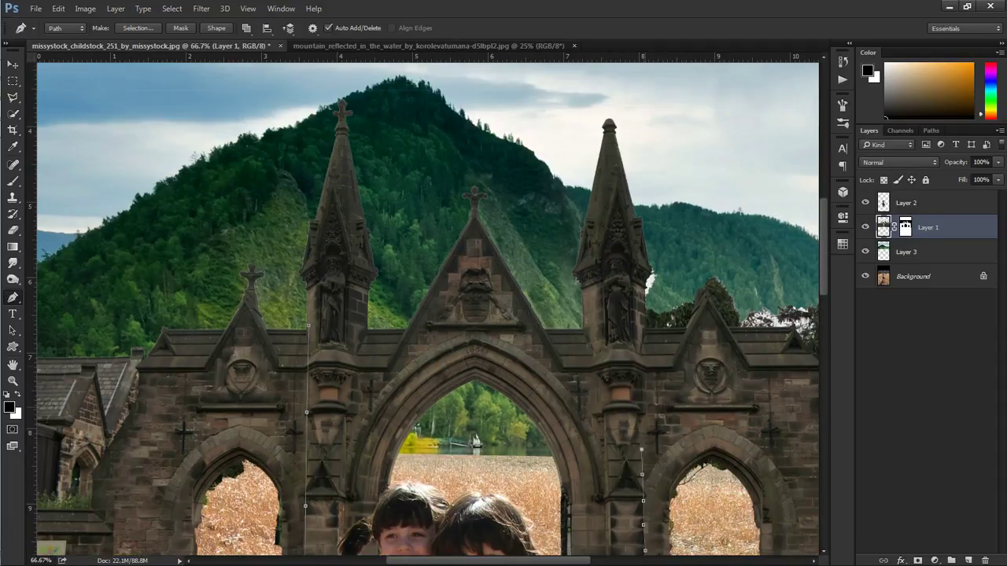
{"action": "right_click", "coordinate": [445, 228]}
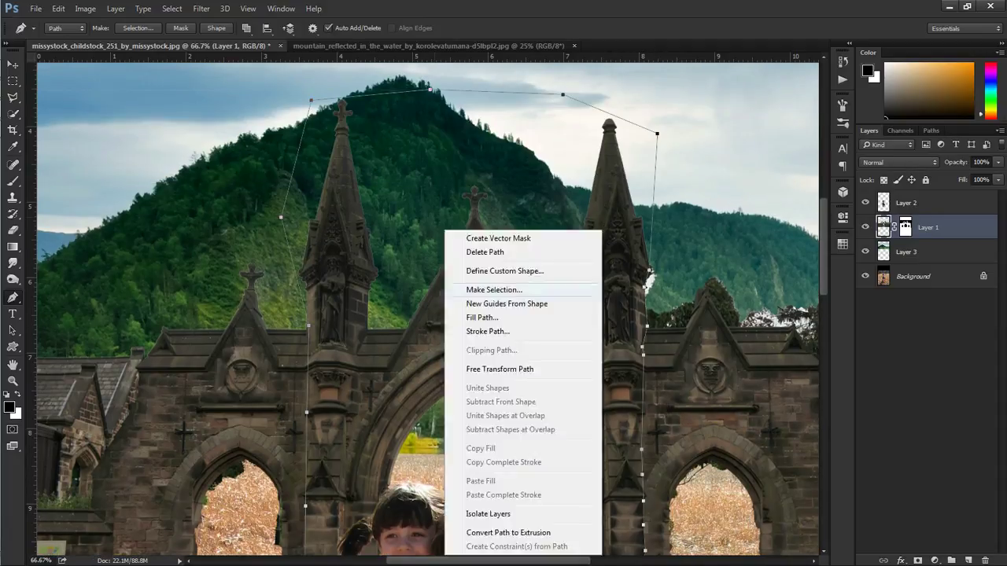
{"action": "left_click", "coordinate": [478, 287]}
{"action": "key", "text": "Return"}
{"action": "key", "text": "ctrl+minus"}
{"action": "key", "text": "b"}
{"action": "left_click", "coordinate": [905, 227]}
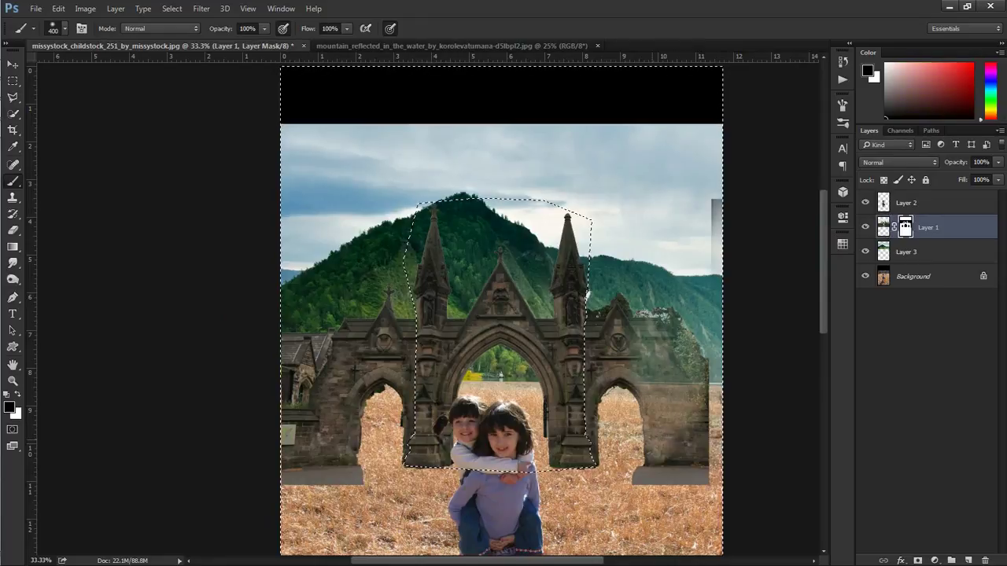
{"action": "mouse_move", "coordinate": [692, 369]}
{"action": "left_mouse_down"}
{"action": "mouse_move", "coordinate": [598, 354]}
{"action": "mouse_move", "coordinate": [401, 377]}
{"action": "mouse_move", "coordinate": [291, 409]}
{"action": "left_mouse_up"}
{"action": "key", "text": "ctrl+d"}
Enlarge the gate and raise it behind the girls
{"action": "key", "text": "ctrl+minus"}
{"action": "key", "text": "ctrl+t"}
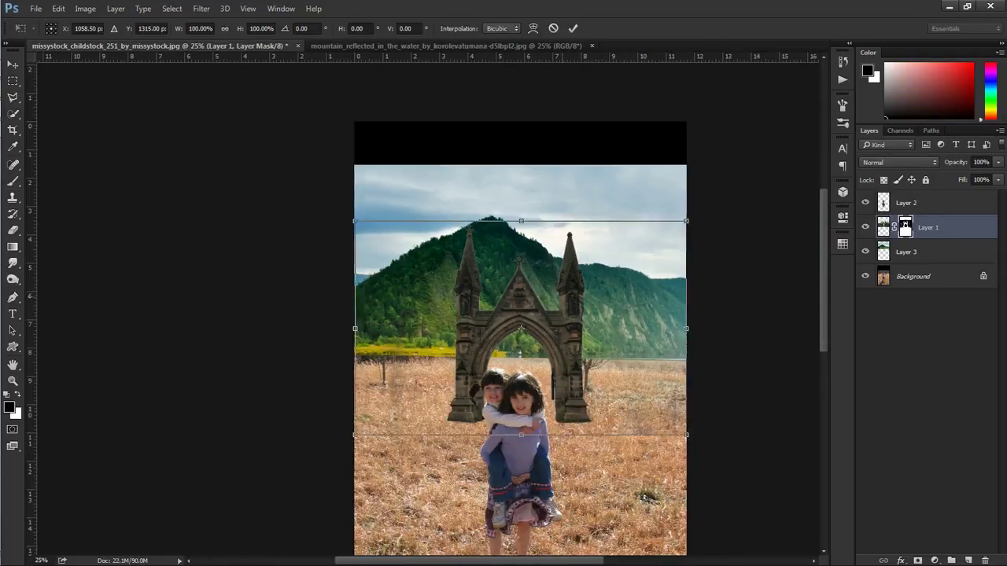
{"action": "left_click_drag", "start_coordinate": [349, 225], "coordinate": [292, 168]}
{"action": "left_click_drag", "start_coordinate": [570, 298], "coordinate": [582, 267]}
{"action": "key", "text": "Return"}
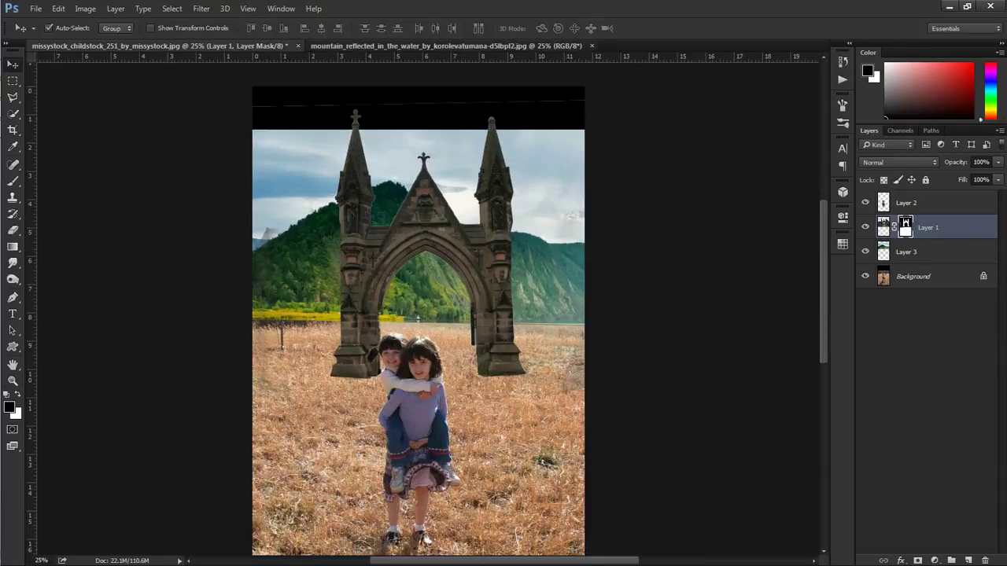
Open the mountain trail photo
{"action": "left_click", "coordinate": [36, 8]}
{"action": "left_click", "coordinate": [48, 36]}
{"action": "double_click", "coordinate": [343, 102]}
Bring the mountain trail photo into the composite, shrink it and place it over the upper canvas
{"action": "left_click_drag", "start_coordinate": [259, 47], "coordinate": [315, 299]}
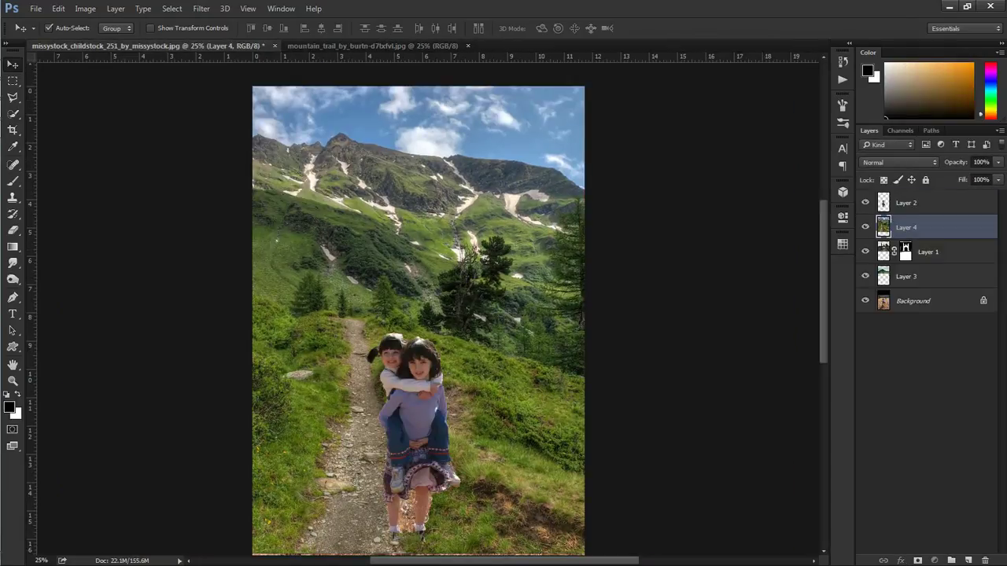
{"action": "key", "text": "ctrl+minus"}
{"action": "key", "text": "ctrl+bracketleft"}
{"action": "key", "text": "ctrl+bracketleft"}
{"action": "key", "text": "ctrl+t"}
{"action": "mouse_move", "coordinate": [344, 167]}
{"action": "left_mouse_down"}
{"action": "mouse_move", "coordinate": [346, 189]}
{"action": "mouse_move", "coordinate": [326, 162]}
{"action": "left_mouse_up"}
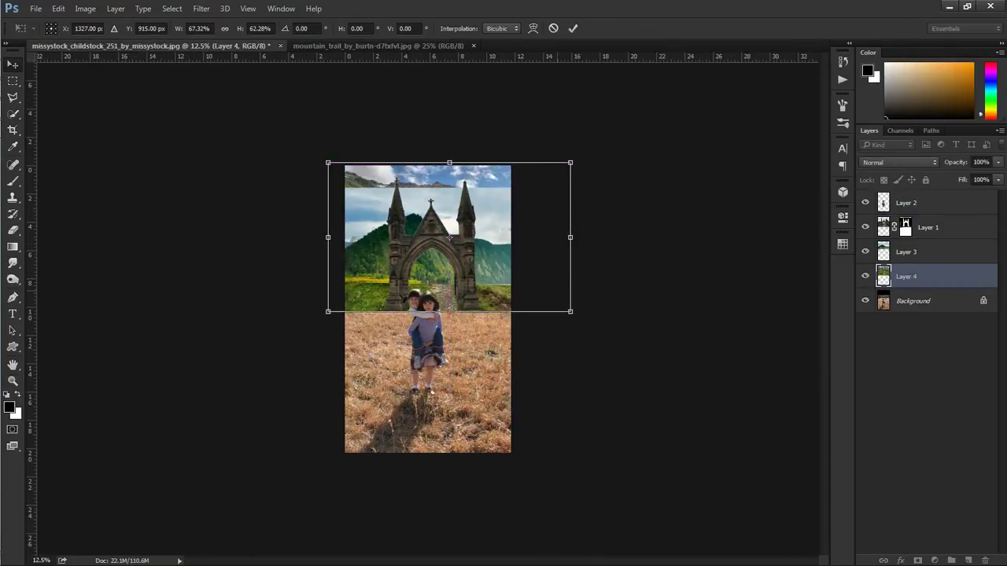
{"action": "left_click_drag", "start_coordinate": [511, 215], "coordinate": [551, 229]}
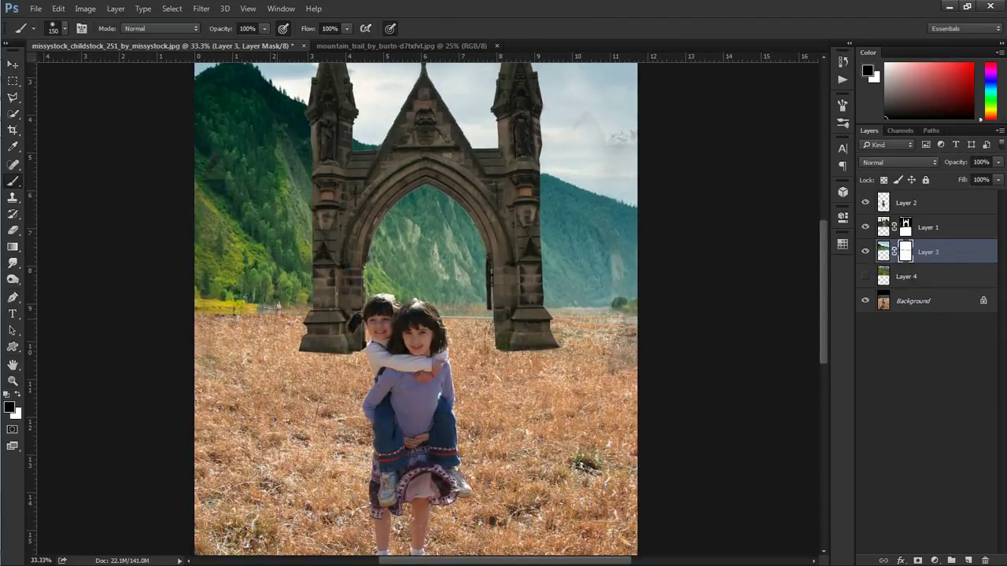
Centre the green mountain backdrop over the canvas
{"action": "key", "text": "ctrl+minus"}
{"action": "key", "text": "ctrl+minus"}
{"action": "key", "text": "ctrl+t"}
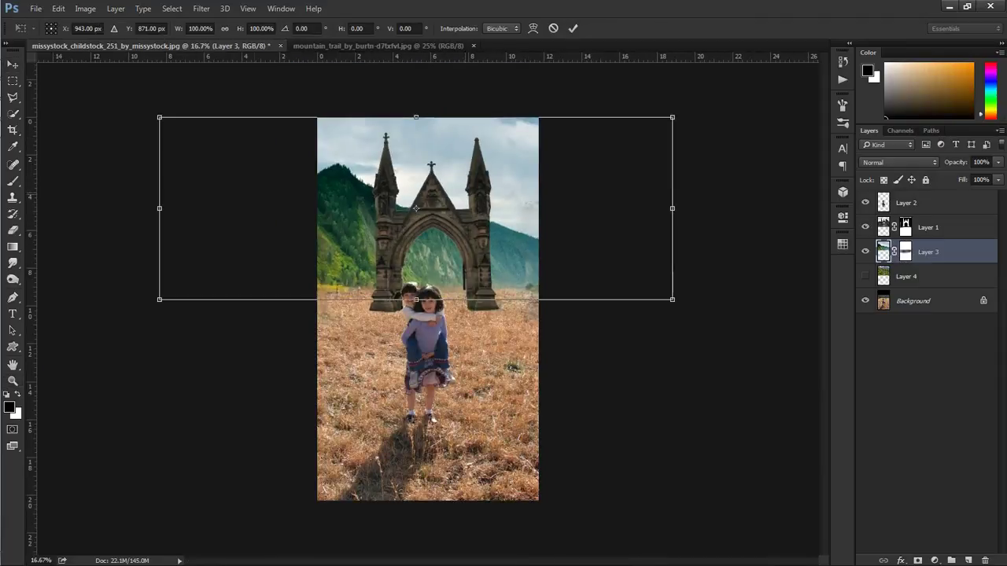
{"action": "left_click_drag", "start_coordinate": [472, 183], "coordinate": [519, 182]}
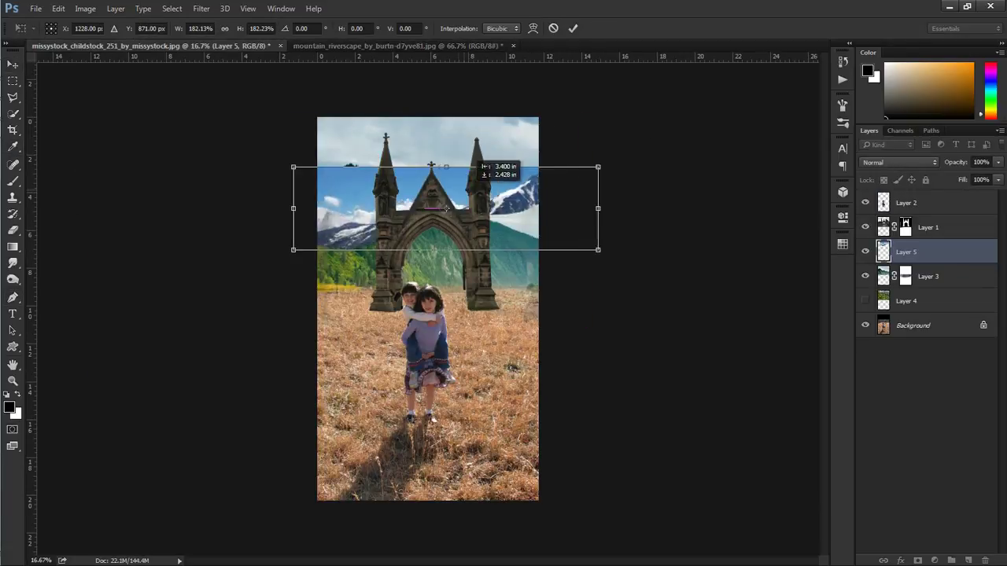
Flip the snowy peaks vertically and place them behind the green hills
{"action": "key", "text": "Return"}
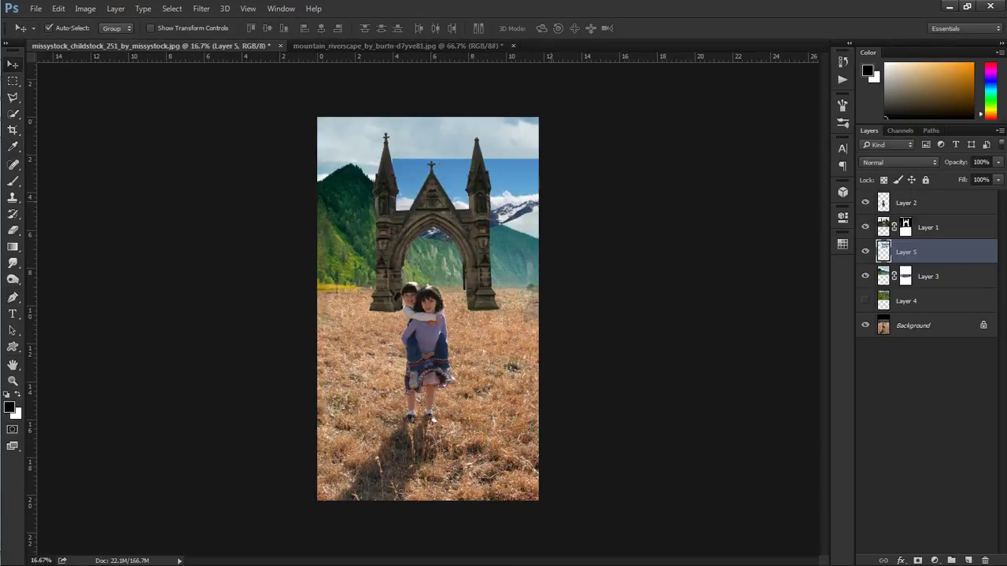
{"action": "key", "text": "ctrl+t"}
{"action": "right_click", "coordinate": [531, 130]}
{"action": "left_click", "coordinate": [550, 395]}
{"action": "mouse_move", "coordinate": [503, 196]}
{"action": "left_mouse_down"}
{"action": "mouse_move", "coordinate": [456, 189]}
{"action": "mouse_move", "coordinate": [435, 198]}
{"action": "left_mouse_up"}
{"action": "key", "text": "Return"}
{"action": "key", "text": "z"}
{"action": "left_click", "coordinate": [470, 197]}
Give the peaks layer a blank mask and add a Curves adjustment
{"action": "key", "text": "b"}
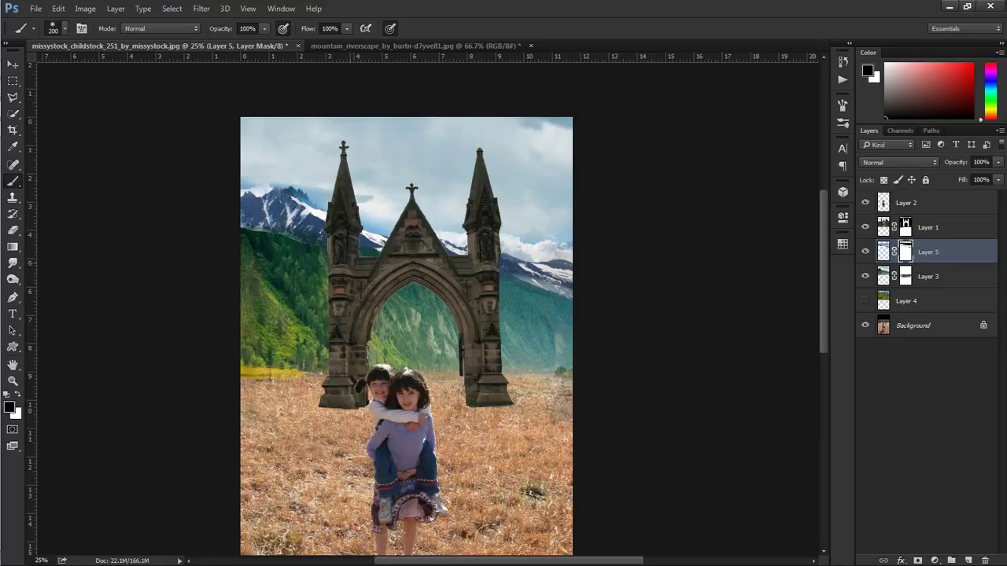
{"action": "left_click", "coordinate": [935, 560]}
{"action": "left_click", "coordinate": [887, 357]}
Clip the Curves adjustment to the snowy peaks layer
{"action": "key", "text": "ctrl+alt+g"}
{"action": "left_click", "coordinate": [842, 217]}
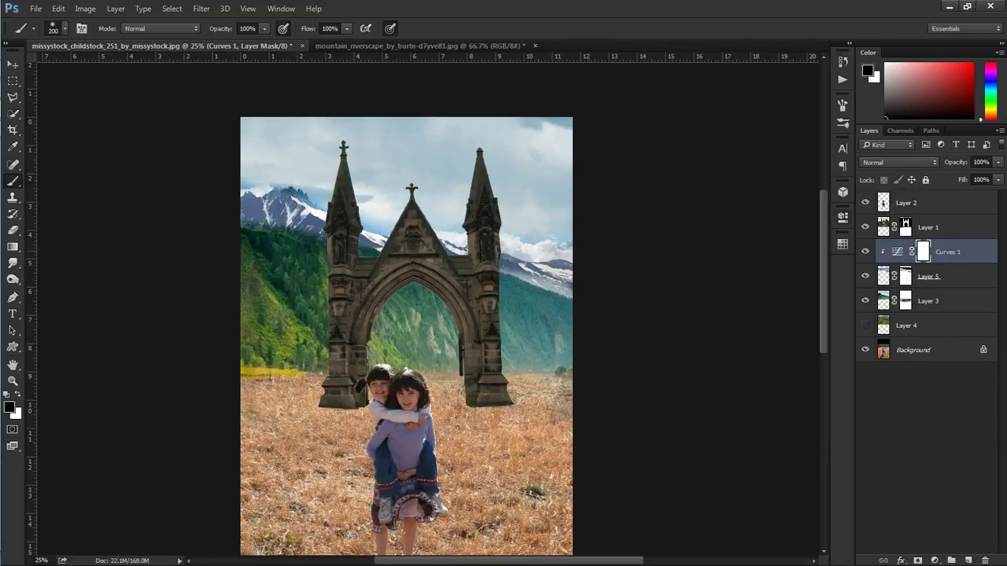
{"action": "key", "text": "v"}
Rotate the snowy peaks about -5° and nudge them into position
{"action": "left_click", "coordinate": [929, 276]}
{"action": "key", "text": "ctrl+t"}
{"action": "left_click_drag", "start_coordinate": [652, 236], "coordinate": [641, 267]}
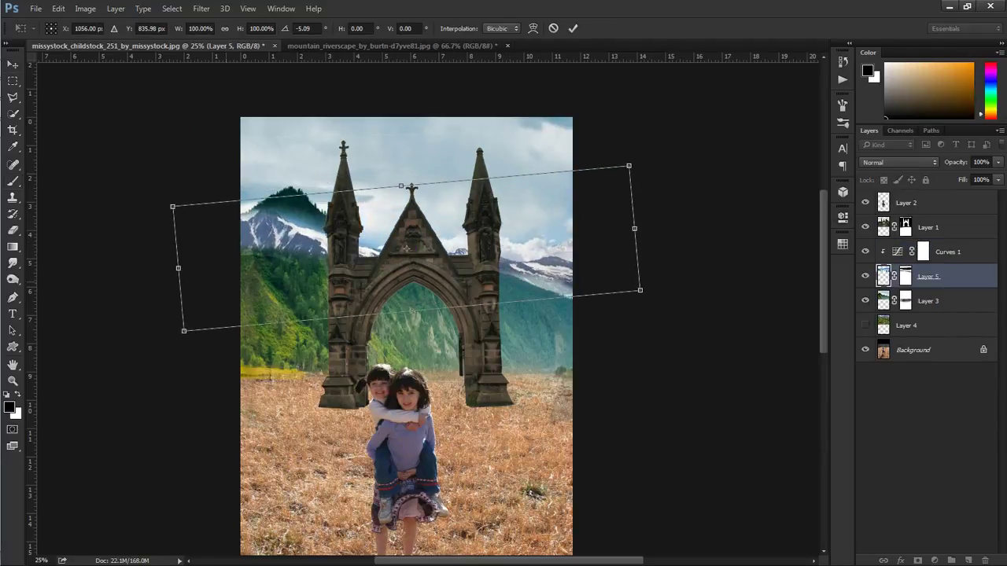
{"action": "left_click_drag", "start_coordinate": [550, 220], "coordinate": [571, 233]}
{"action": "key", "text": "Return"}
Paint the peaks layer's mask to hide part of the peaks
{"action": "key", "text": "b"}
{"action": "left_click", "coordinate": [905, 276]}
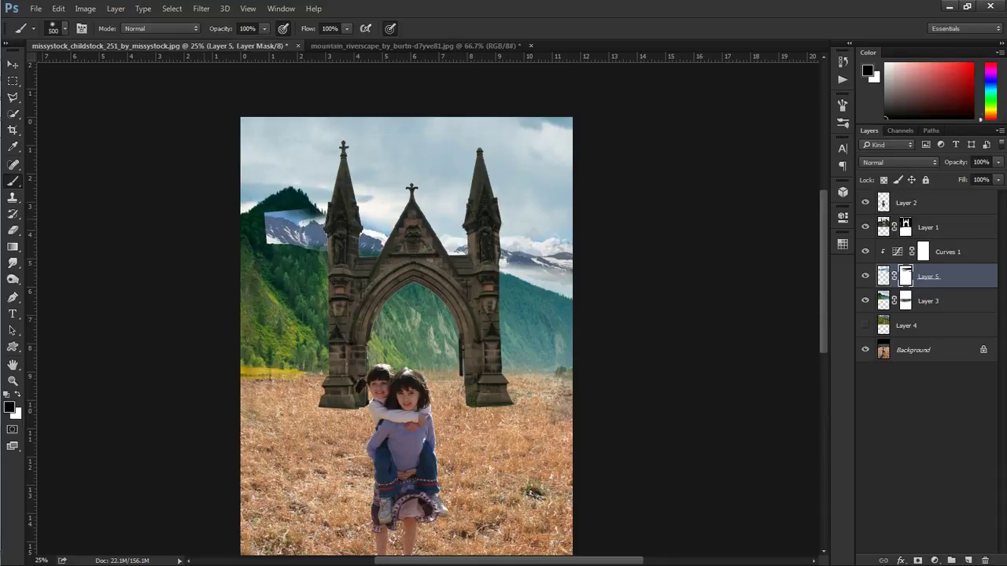
{"action": "key", "text": "z"}
{"action": "left_click_drag", "start_coordinate": [372, 244], "coordinate": [338, 244]}
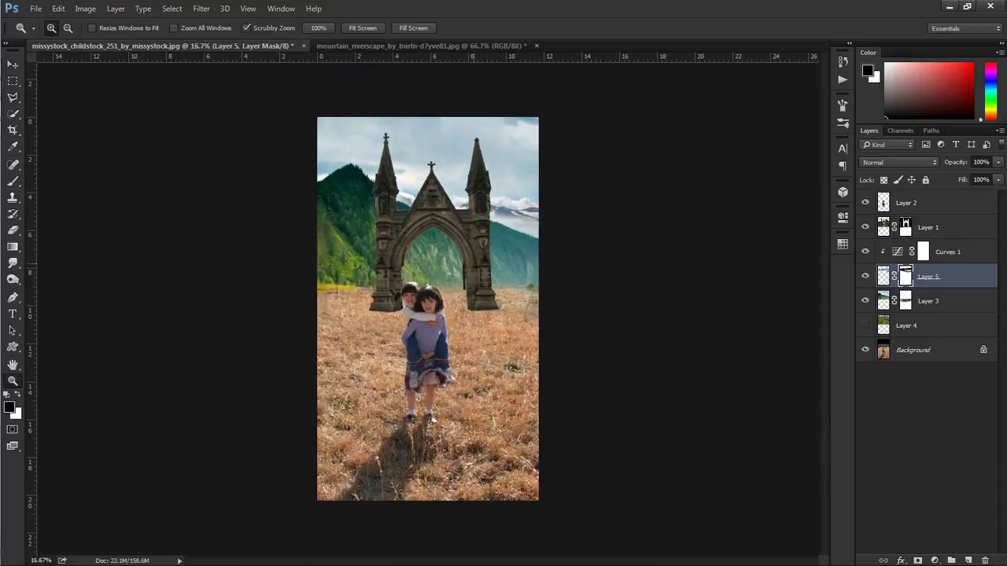
{"action": "key", "text": "alt+bracketleft"}
Scale the gate layer up to about 120% around the girls
{"action": "left_click", "coordinate": [929, 228]}
{"action": "key", "text": "ctrl+t"}
{"action": "left_click_drag", "start_coordinate": [275, 150], "coordinate": [251, 106]}
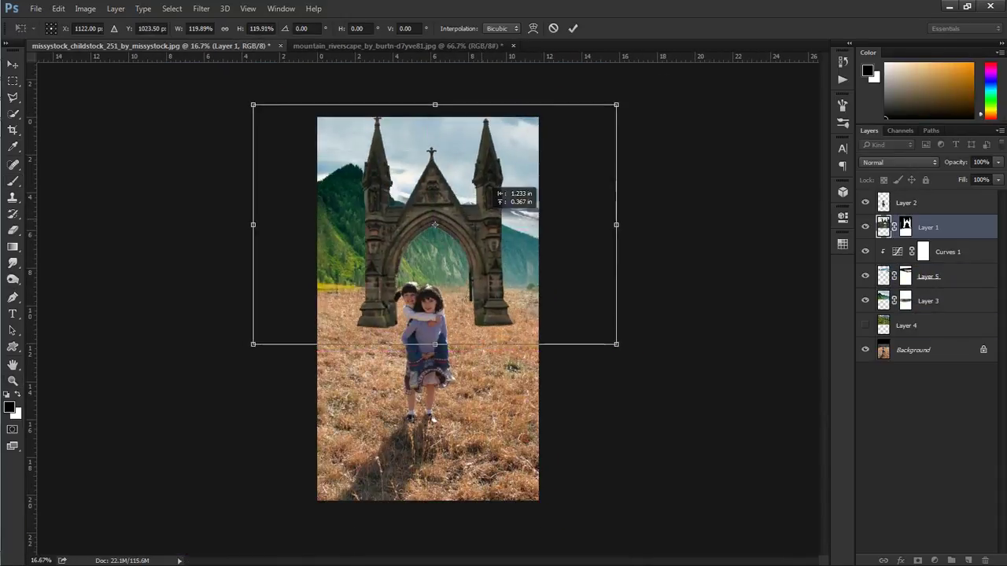
{"action": "key", "text": "Return"}
{"action": "key", "text": "ctrl+plus"}
Trace the arch opening with the Pen and convert it to a selection
{"action": "left_click", "coordinate": [370, 310]}
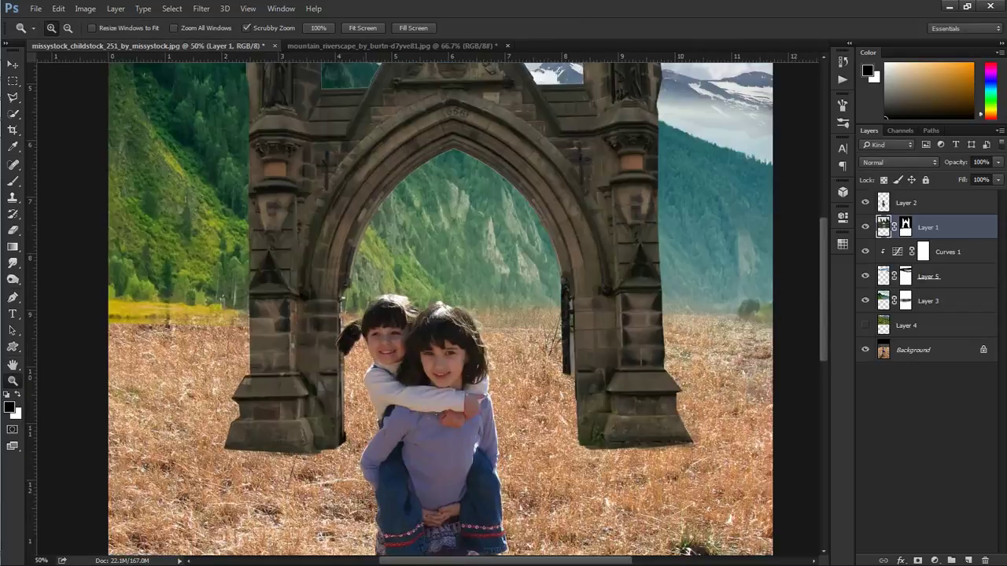
{"action": "key", "text": "p"}
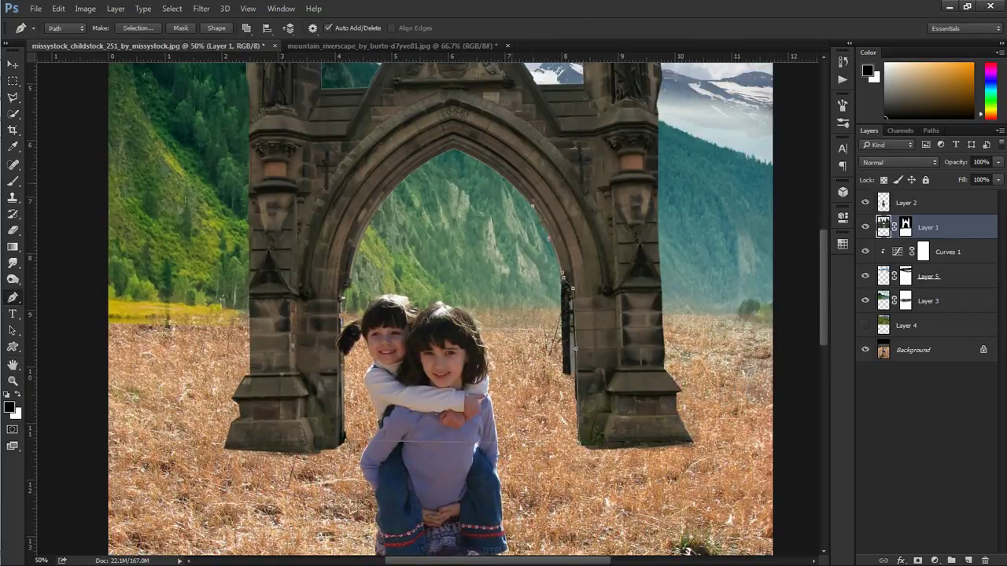
{"action": "right_click", "coordinate": [465, 240]}
{"action": "left_click", "coordinate": [517, 296]}
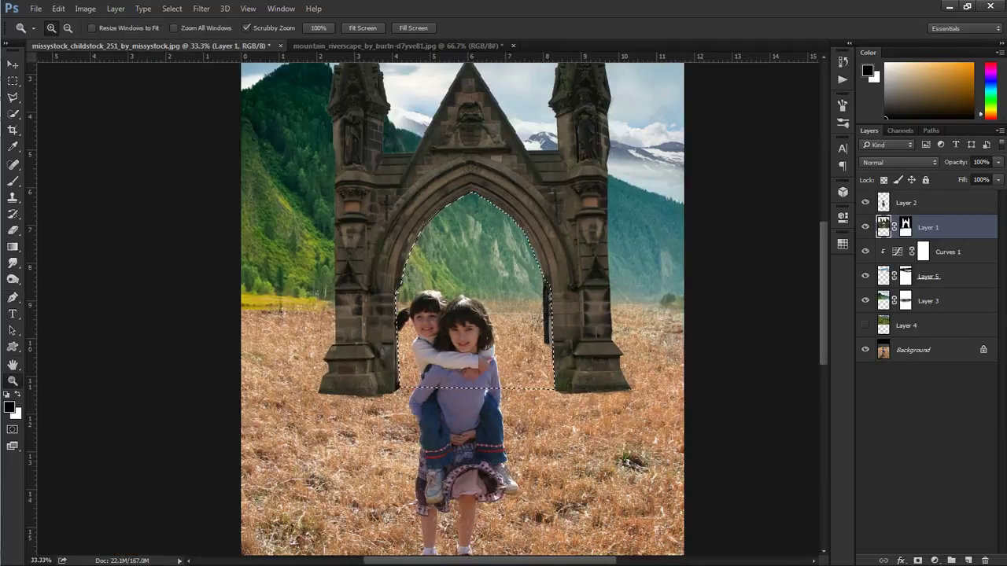
{"action": "left_click", "coordinate": [907, 325]}
Move the trail layer above the gate, show it, then shrink and reposition it
{"action": "left_click_drag", "start_coordinate": [906, 325], "coordinate": [906, 240]}
{"action": "left_click", "coordinate": [866, 227]}
{"action": "key", "text": "ctrl+minus"}
{"action": "key", "text": "ctrl+minus"}
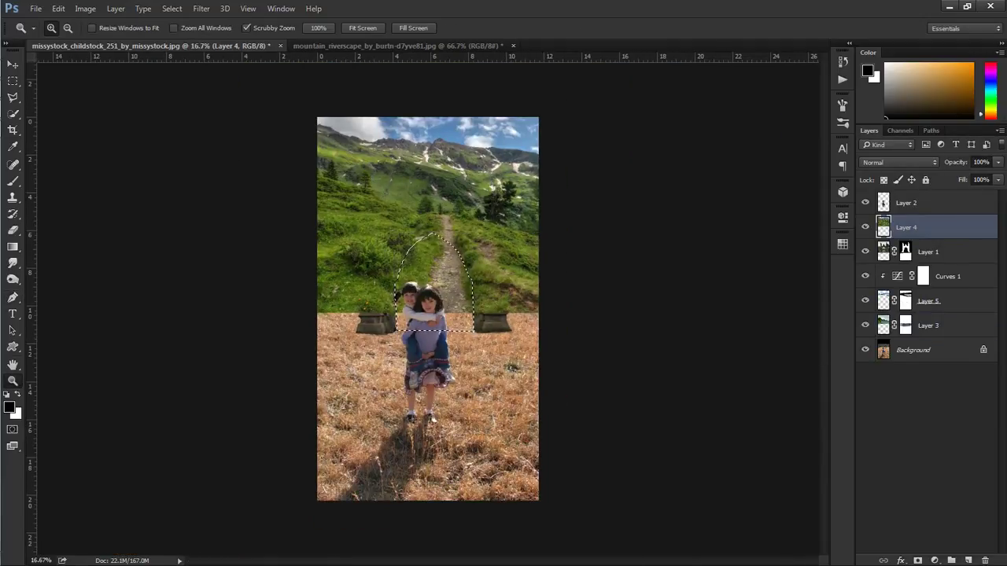
{"action": "key", "text": "ctrl+j"}
{"action": "key", "text": "ctrl+t"}
{"action": "left_click_drag", "start_coordinate": [619, 326], "coordinate": [529, 340]}
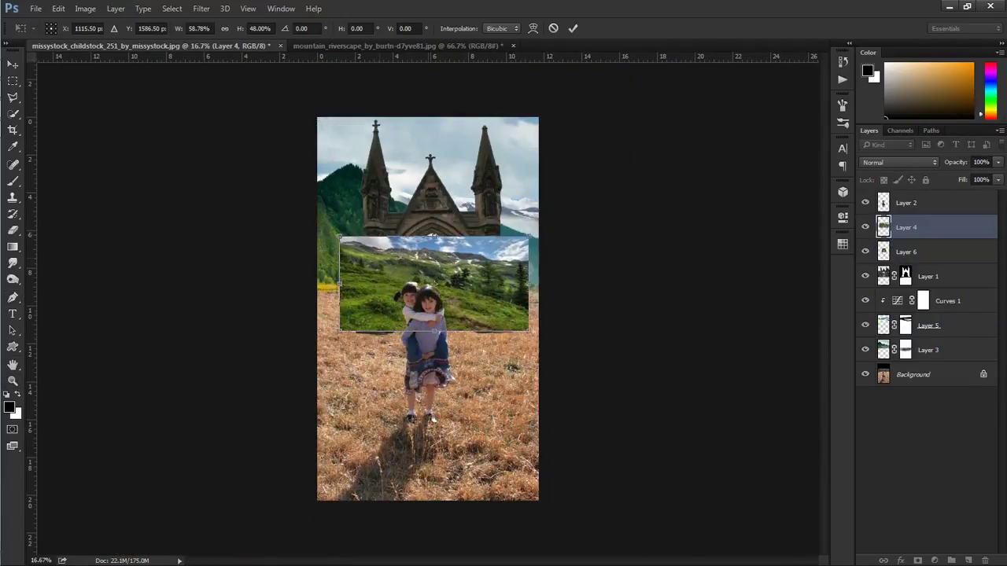
{"action": "key", "text": "Return"}
Hide Layer 6 and mask Layer 4 to the arch-shaped selection
{"action": "key", "text": "w"}
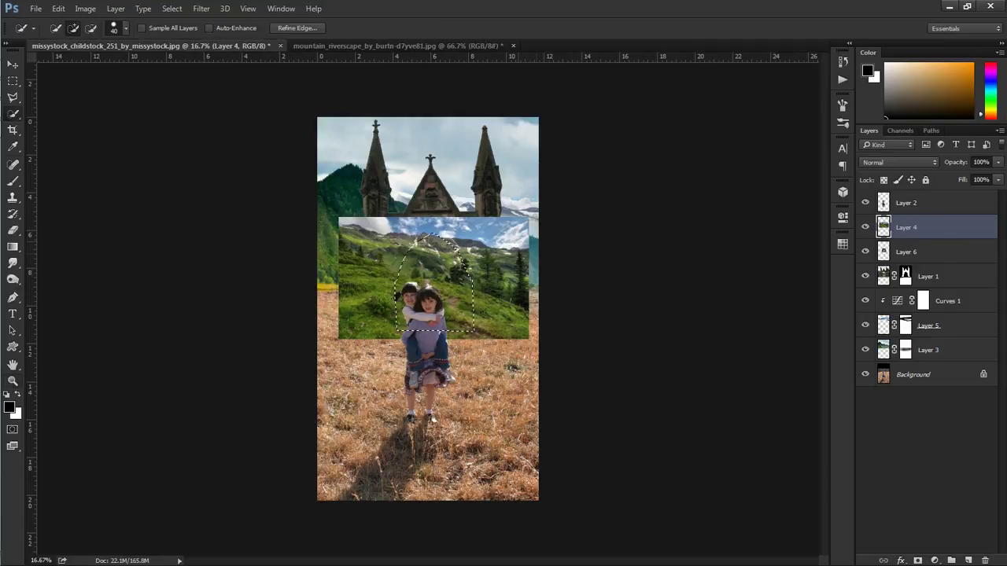
{"action": "left_click", "coordinate": [866, 251]}
{"action": "left_click", "coordinate": [917, 560]}
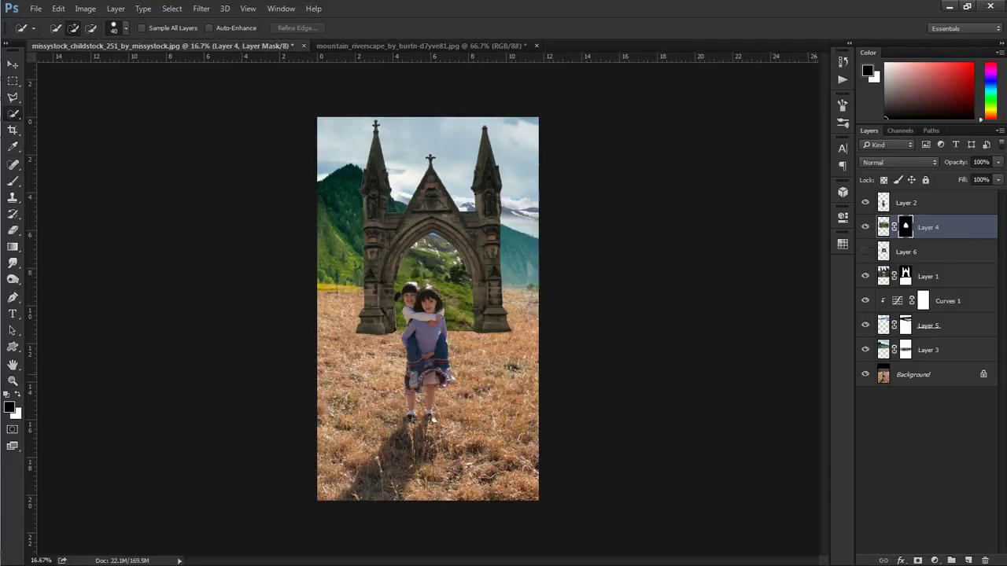
{"action": "key", "text": "z"}
{"action": "key", "text": "ctrl+plus"}
{"action": "key", "text": "ctrl+plus"}
{"action": "key", "text": "ctrl+plus"}
{"action": "left_click", "coordinate": [912, 374]}
Paint white on the Layer 4 mask to reveal more of the valley
{"action": "key", "text": "ctrl+0"}
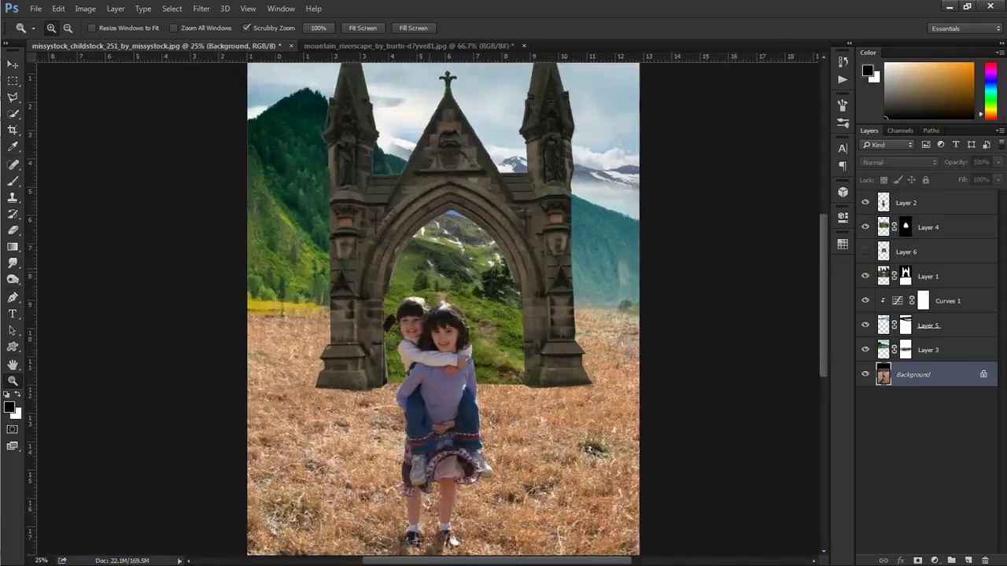
{"action": "key", "text": "ctrl+plus"}
{"action": "key", "text": "ctrl+plus"}
{"action": "key", "text": "ctrl+plus"}
{"action": "left_click", "coordinate": [905, 227]}
{"action": "key", "text": "b"}
{"action": "key", "text": "x"}
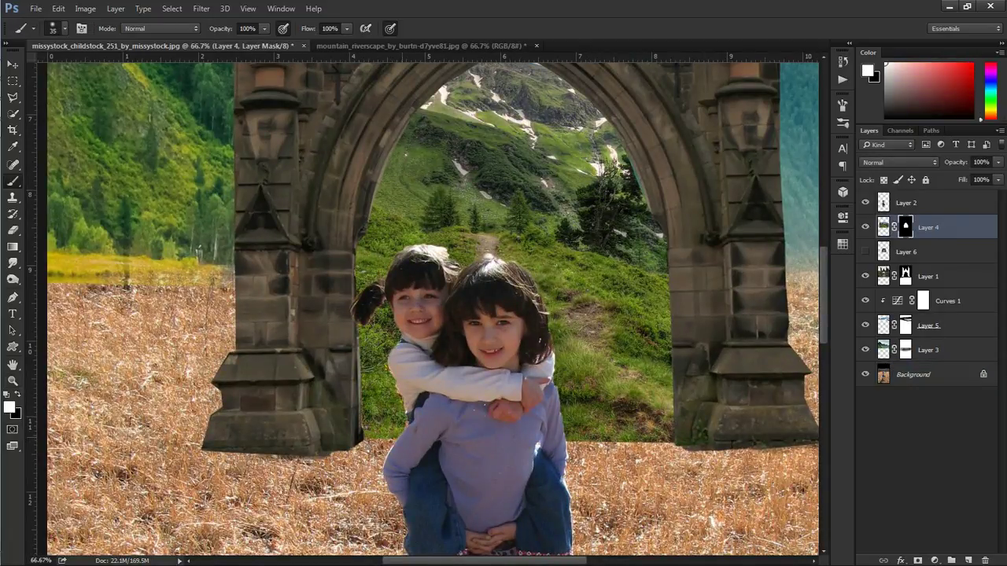
{"action": "key", "text": "F5"}
{"action": "left_click", "coordinate": [640, 149]}
{"action": "key", "text": "F5"}
Paint the Layer 1 mask edges, then add a Curves adjustment above Layer 4
{"action": "left_click", "coordinate": [905, 276]}
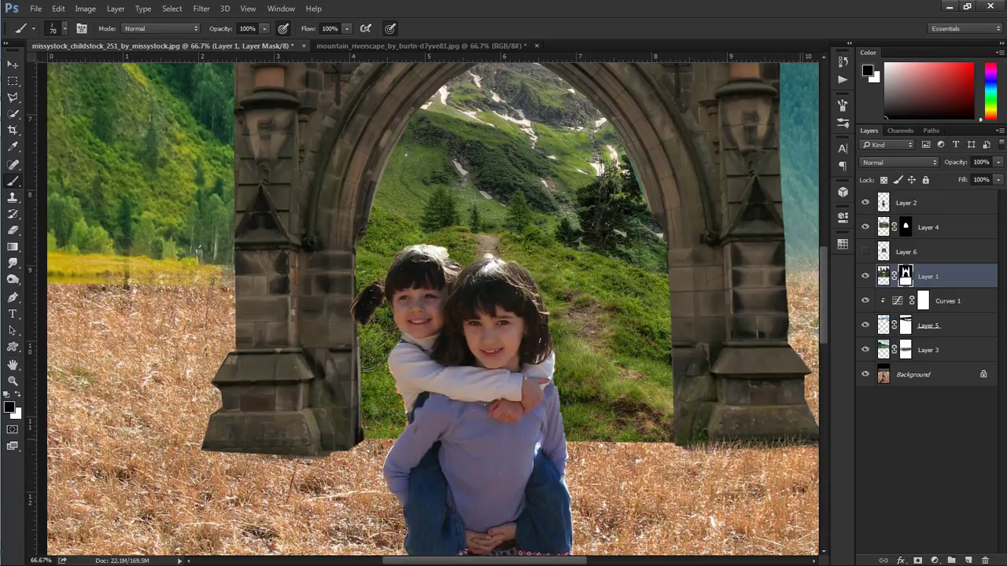
{"action": "scroll", "coordinate": [433, 307], "scroll_direction": "right", "scroll_amount": 2}
{"action": "key", "text": "F5"}
{"action": "key", "text": "F5"}
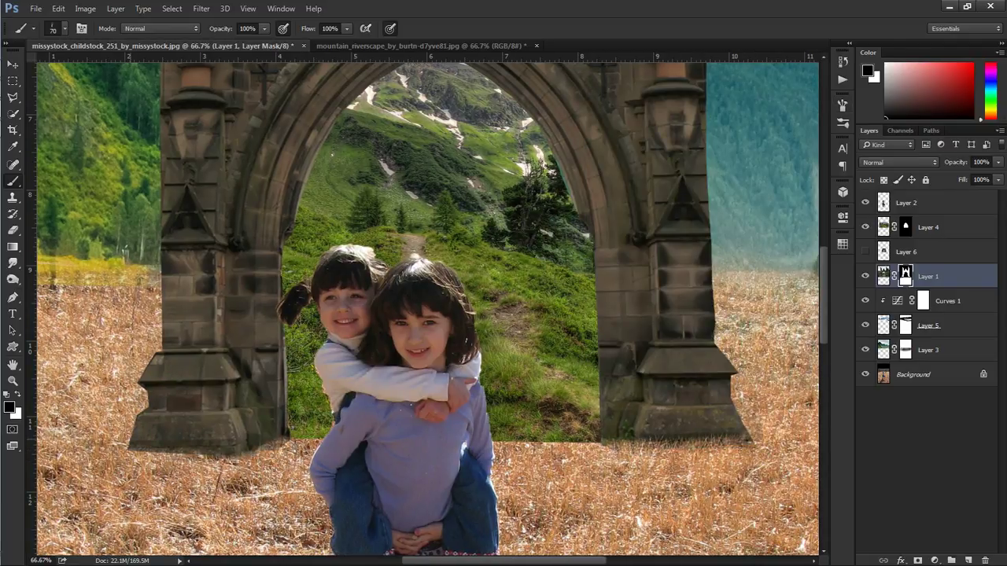
{"action": "key", "text": "alt+bracketright"}
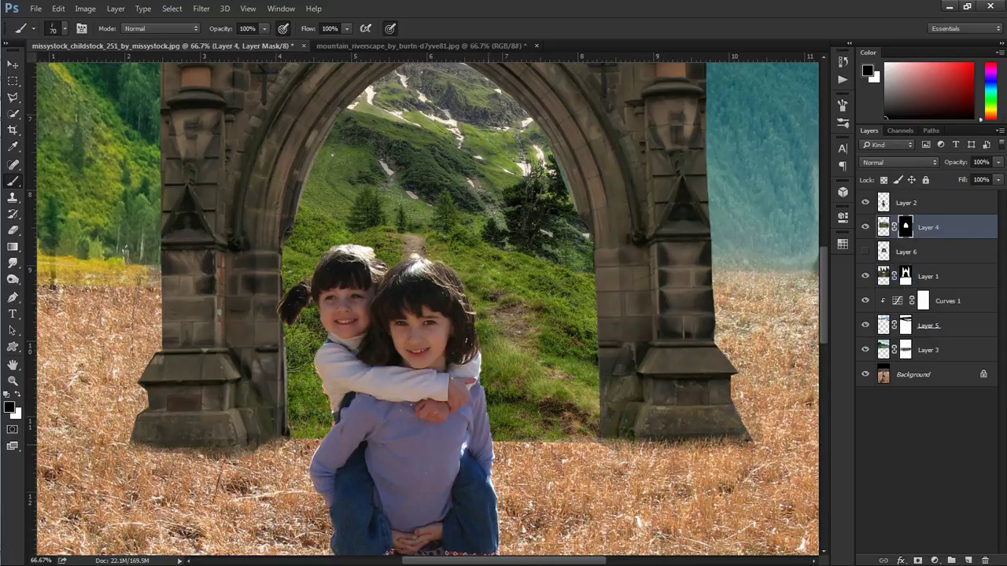
{"action": "key", "text": "z"}
{"action": "left_click_drag", "start_coordinate": [323, 432], "coordinate": [299, 431]}
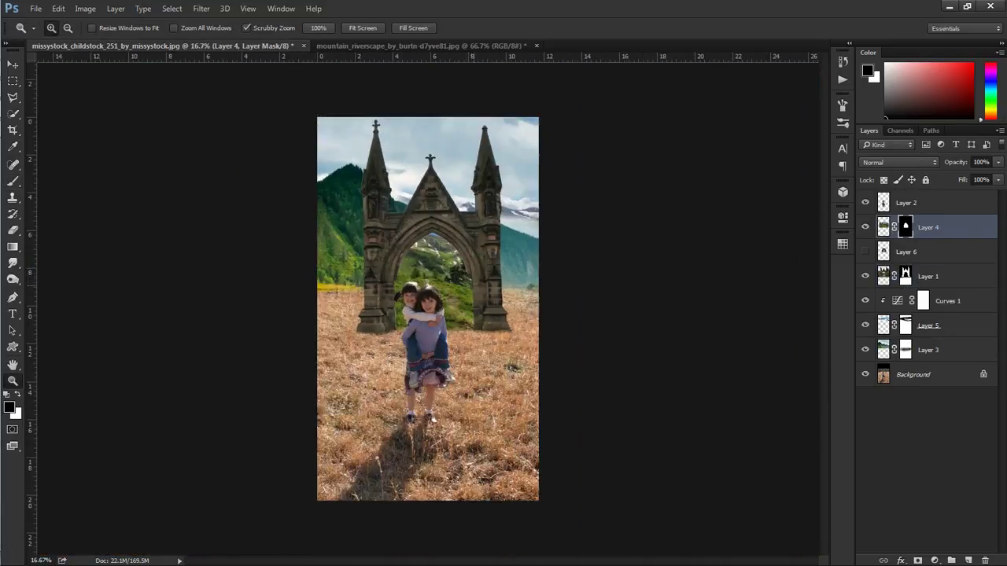
{"action": "left_click", "coordinate": [935, 560]}
Clip the Curves to Layer 4 and bend it upward to brighten the valley
{"action": "left_click", "coordinate": [876, 354]}
{"action": "left_click_drag", "start_coordinate": [746, 337], "coordinate": [728, 311]}
{"action": "key", "text": "ctrl+minus"}
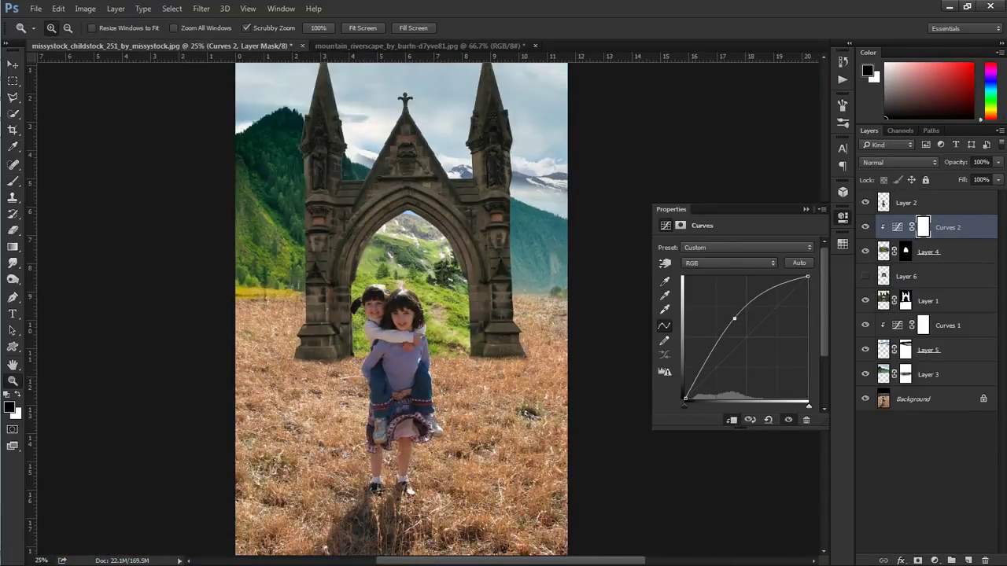
Add clipped Layer 7 painted with a soft 2000 px white brush, set to Overlay
{"action": "key", "text": "ctrl+shift+alt+n"}
{"action": "key", "text": "b"}
{"action": "key", "text": "x"}
{"action": "key", "text": "F5"}
{"action": "left_click", "coordinate": [625, 130]}
{"action": "left_click", "coordinate": [701, 117]}
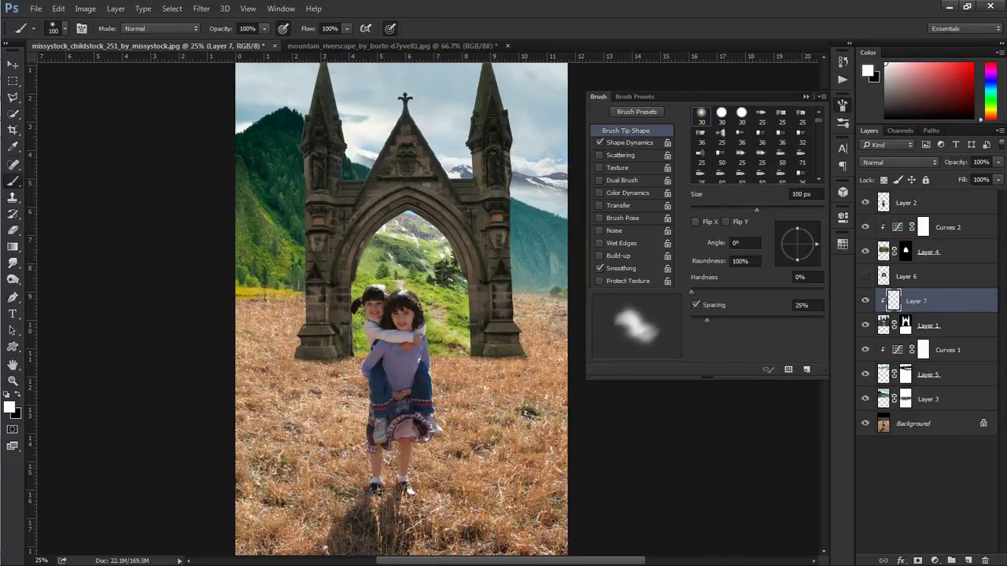
{"action": "key", "text": "F5"}
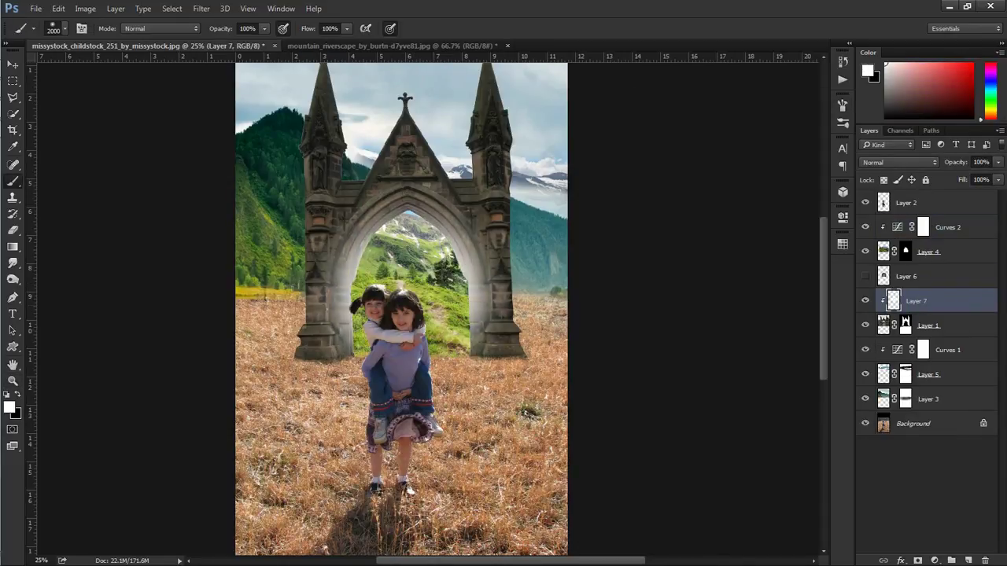
{"action": "left_click", "coordinate": [898, 162]}
{"action": "left_click", "coordinate": [888, 278]}
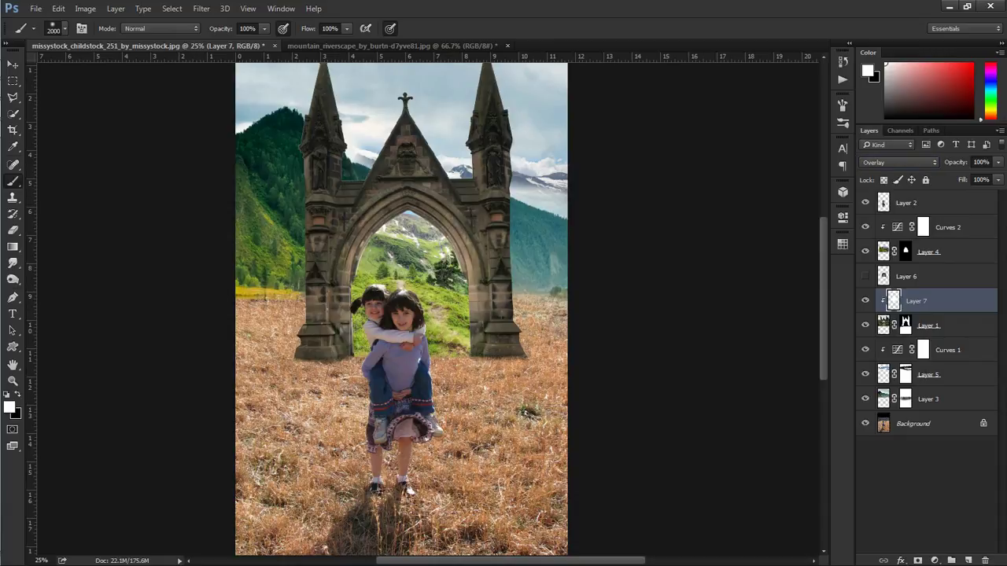
Add another clipped layer with black paint and crop away pixels outside the canvas
{"action": "key", "text": "ctrl+shift+alt+n"}
{"action": "key", "text": "ctrl+alt+g"}
{"action": "key", "text": "x"}
{"action": "key", "text": "ctrl+minus"}
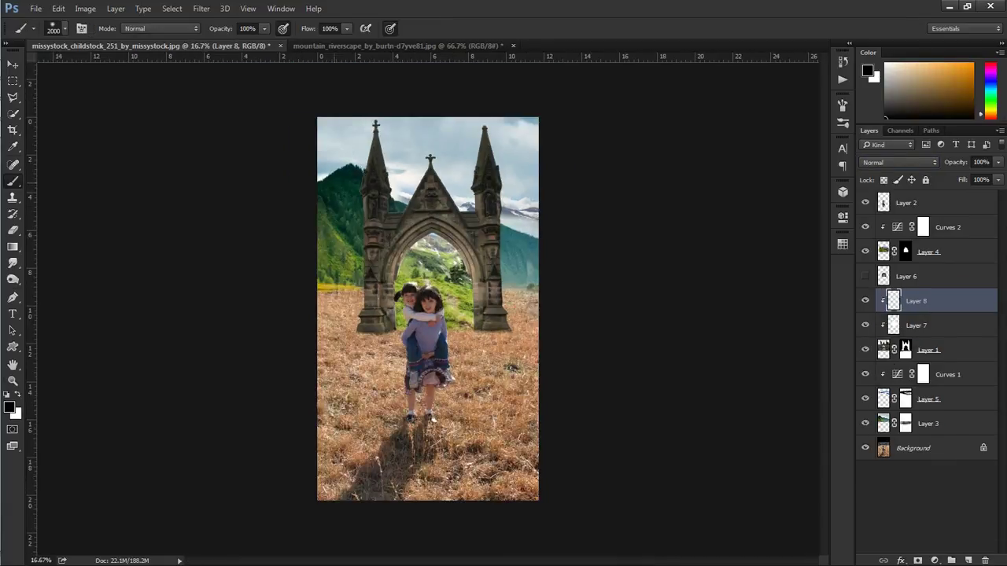
{"action": "key", "text": "c"}
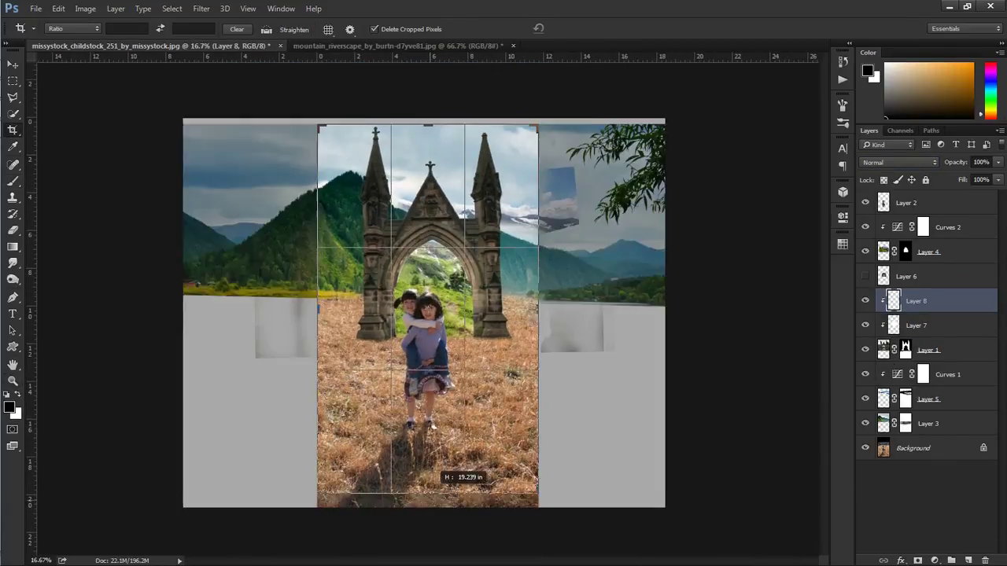
{"action": "key", "text": "Return"}
{"action": "key", "text": "z"}
{"action": "key", "text": "ctrl+plus"}
{"action": "key", "text": "ctrl+plus"}
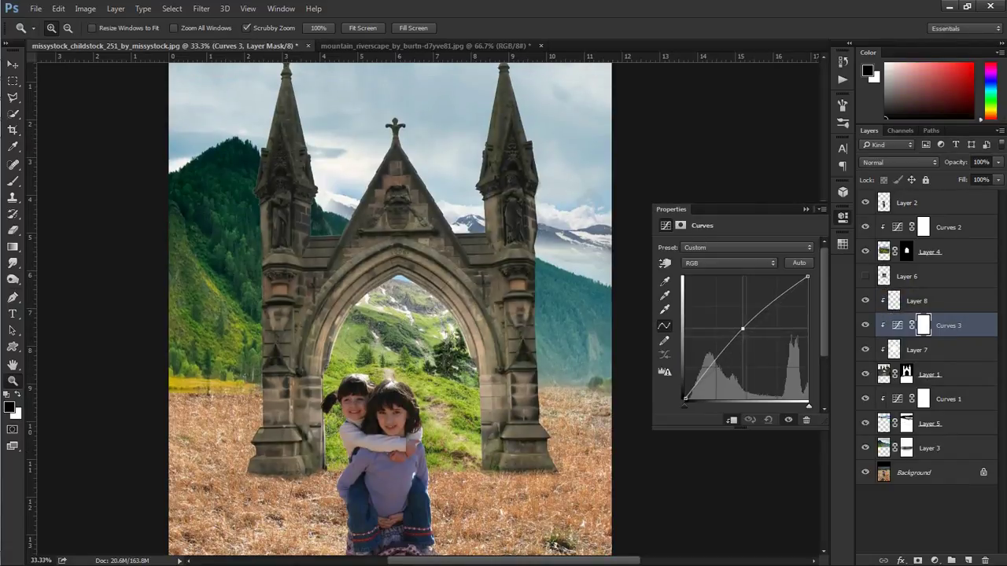
Lift the Curves 3 points slightly to brighten the arch
{"action": "left_click_drag", "start_coordinate": [685, 397], "coordinate": [685, 394]}
{"action": "key", "text": "ctrl+minus"}
{"action": "left_click_drag", "start_coordinate": [743, 325], "coordinate": [746, 329]}
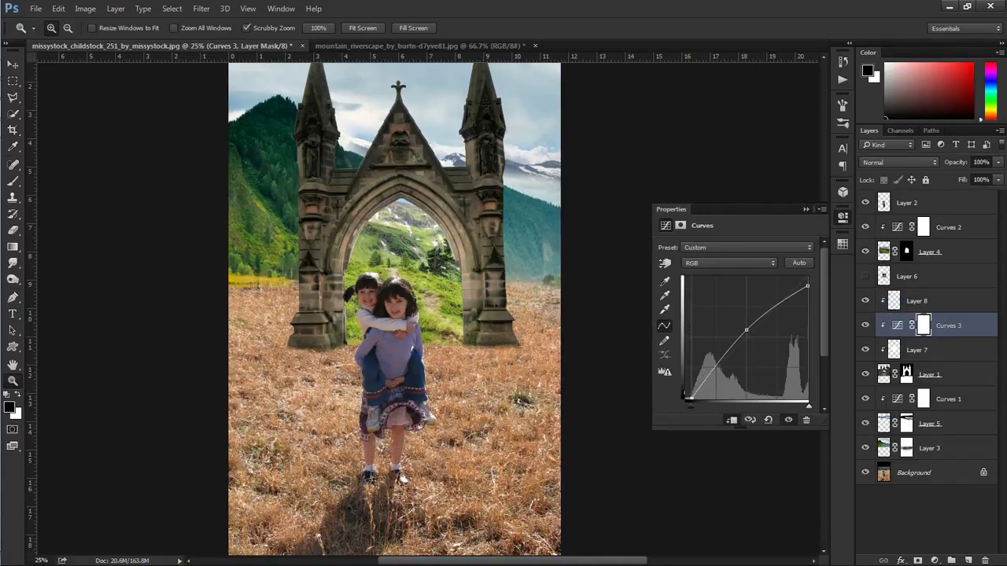
Refine the Layer 3 mountain mask with a soft brush
{"action": "left_click", "coordinate": [591, 240]}
{"action": "key", "text": "b"}
{"action": "left_click", "coordinate": [906, 447]}
{"action": "key", "text": "F5"}
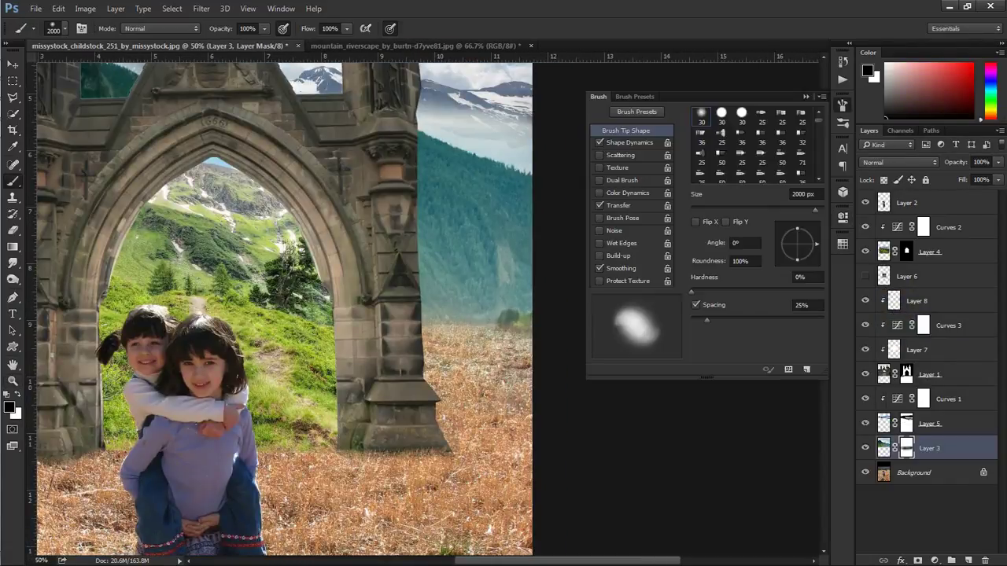
{"action": "left_click", "coordinate": [621, 128]}
{"action": "key", "text": "F5"}
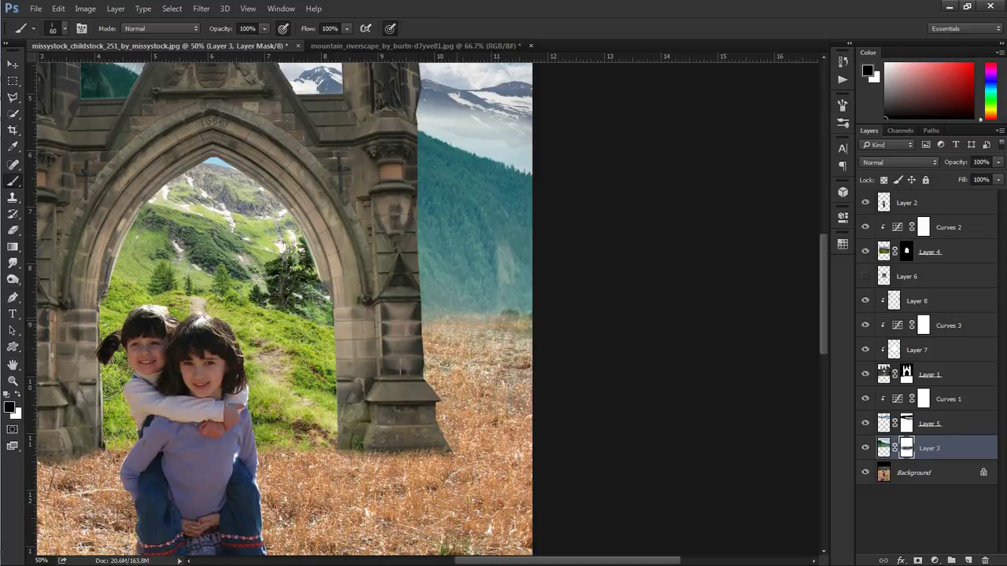
{"action": "key", "text": "ctrl+minus"}
{"action": "key", "text": "ctrl+minus"}
{"action": "key", "text": "ctrl+plus"}
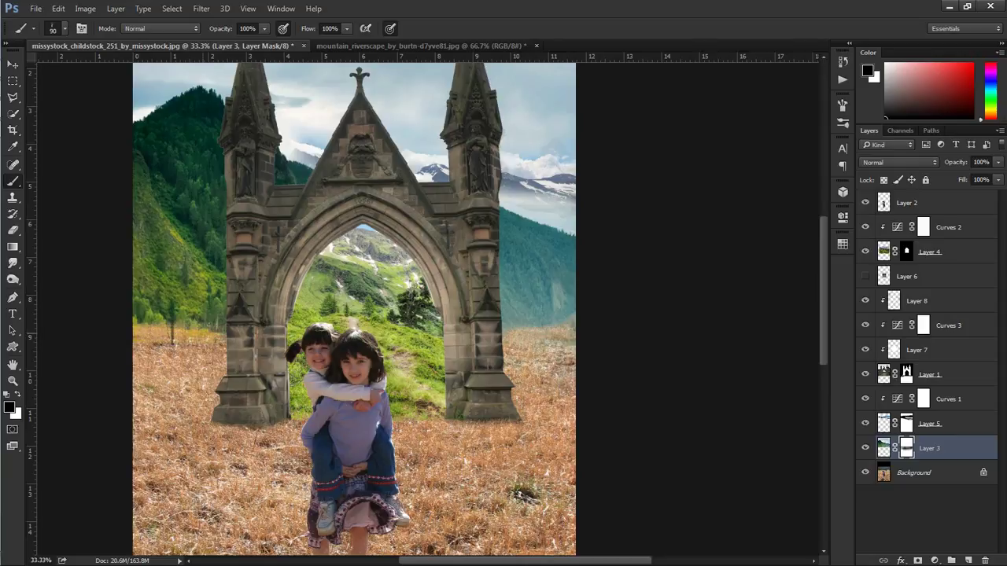
{"action": "key", "text": "z"}
{"action": "key", "text": "ctrl+minus"}
{"action": "key", "text": "ctrl+plus"}
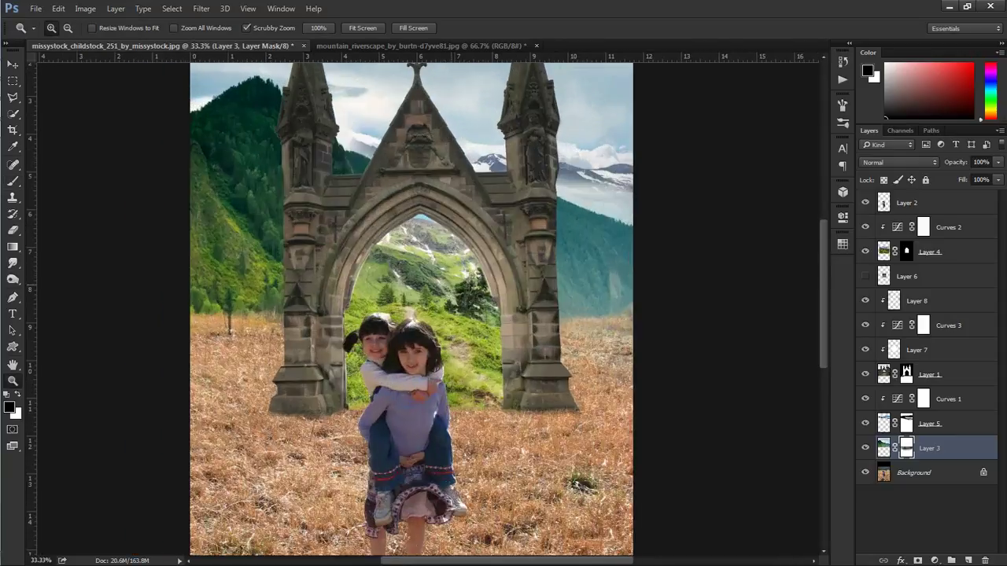
Add a Selective Color adjustment above Layer 4
{"action": "left_click", "coordinate": [929, 252]}
{"action": "left_click", "coordinate": [935, 561]}
{"action": "left_click", "coordinate": [889, 551]}
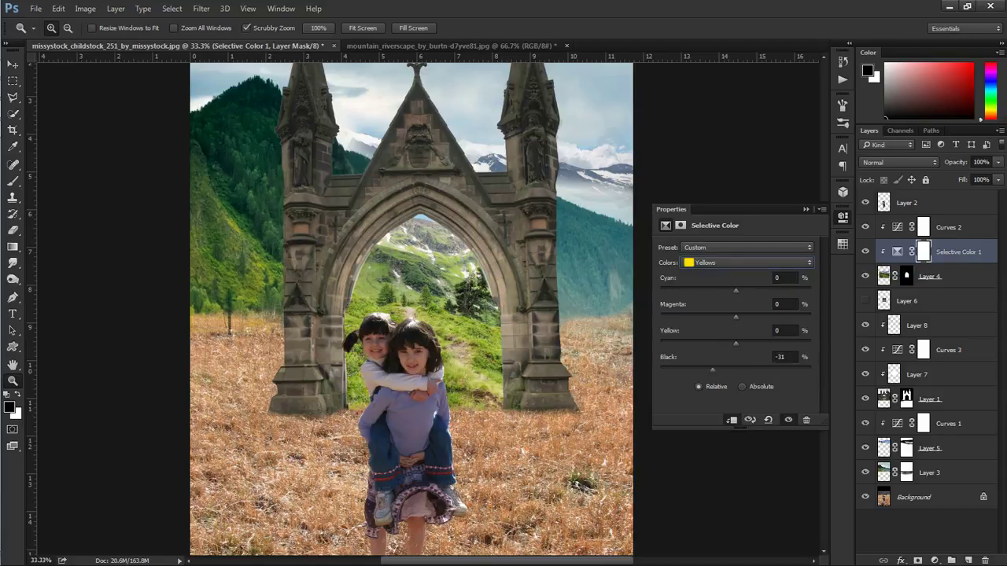
Reduce black in the Selective Color yellows and add a Hue/Saturation adjustment (Hue +6, Saturation -12)
{"action": "left_click_drag", "start_coordinate": [712, 369], "coordinate": [723, 369]}
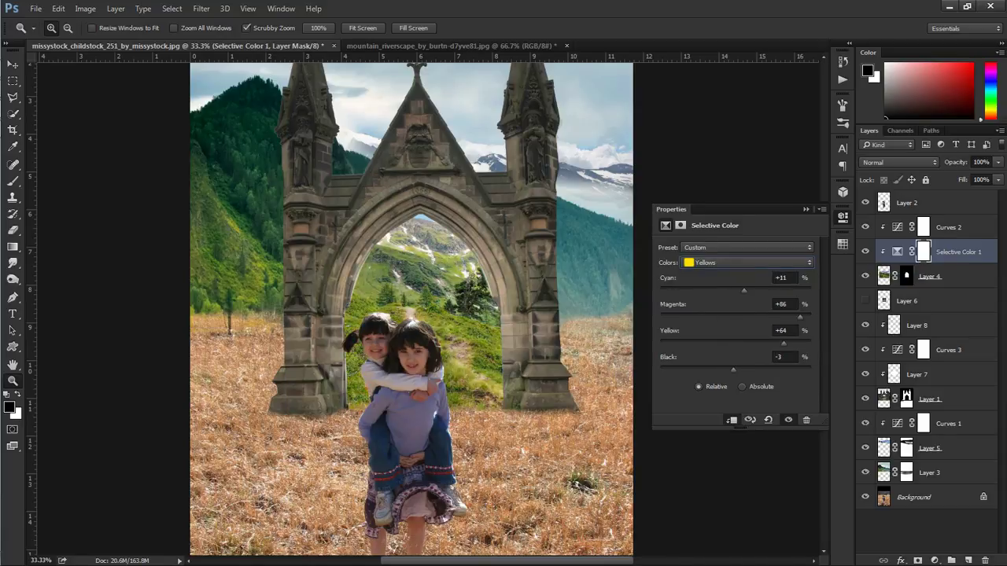
{"action": "left_click", "coordinate": [935, 560]}
{"action": "left_click", "coordinate": [905, 406]}
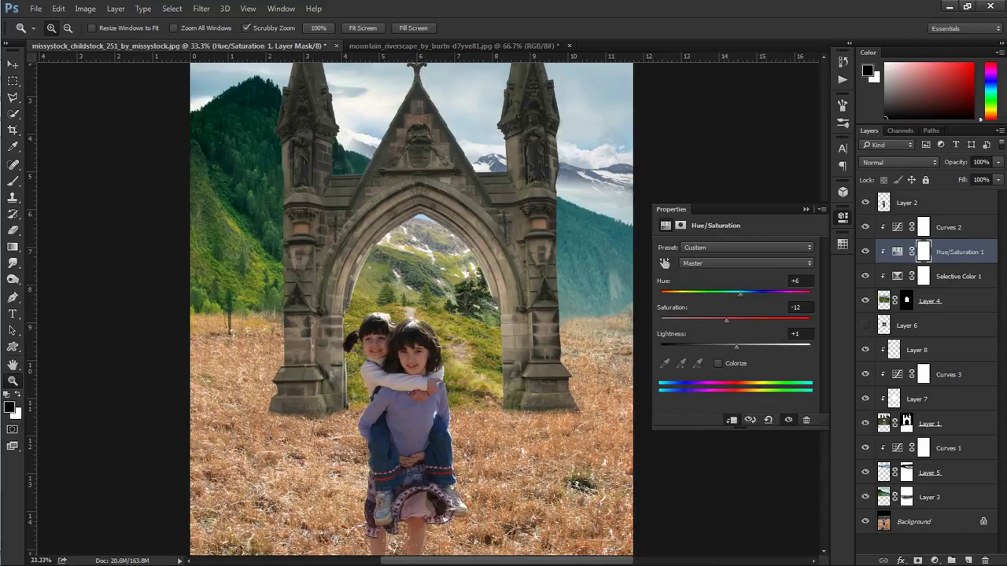
{"action": "key", "text": "alt+bracketleft"}
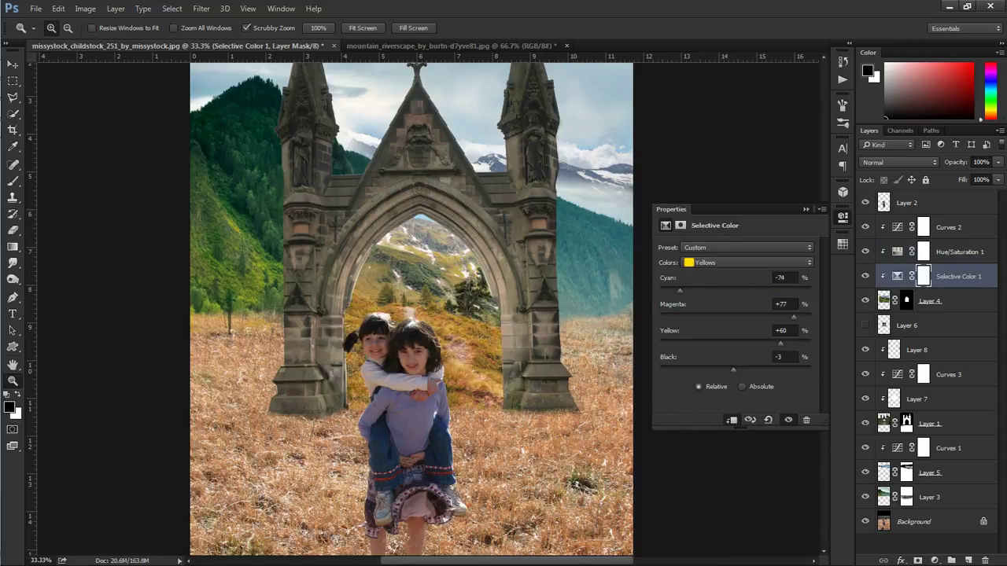
{"action": "key", "text": "alt+bracketright"}
{"action": "key", "text": "alt+bracketright"}
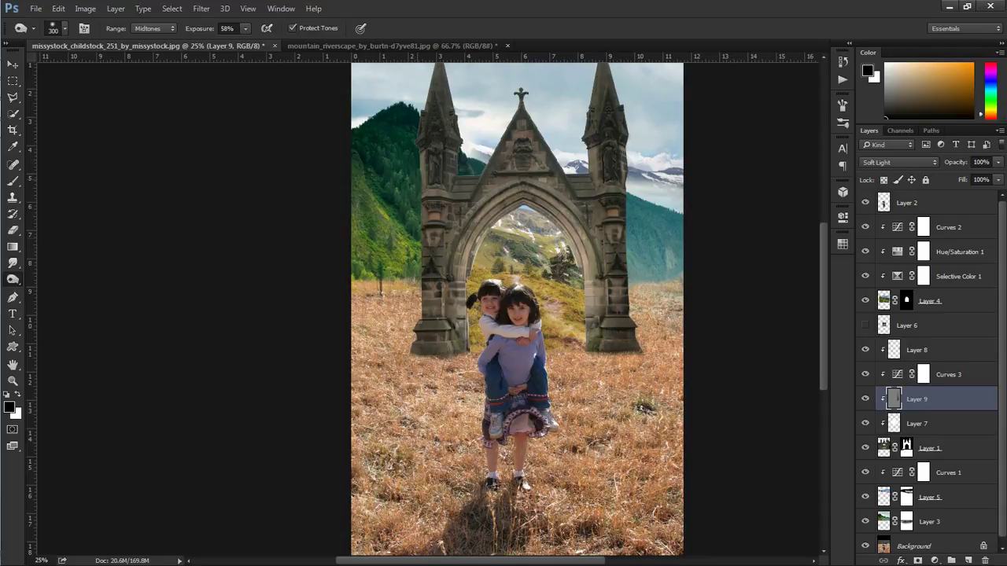
Darken the right edge of the field with brush strokes, undoing one over-dark pass
{"action": "scroll", "coordinate": [517, 314], "scroll_direction": "up", "scroll_amount": 3}
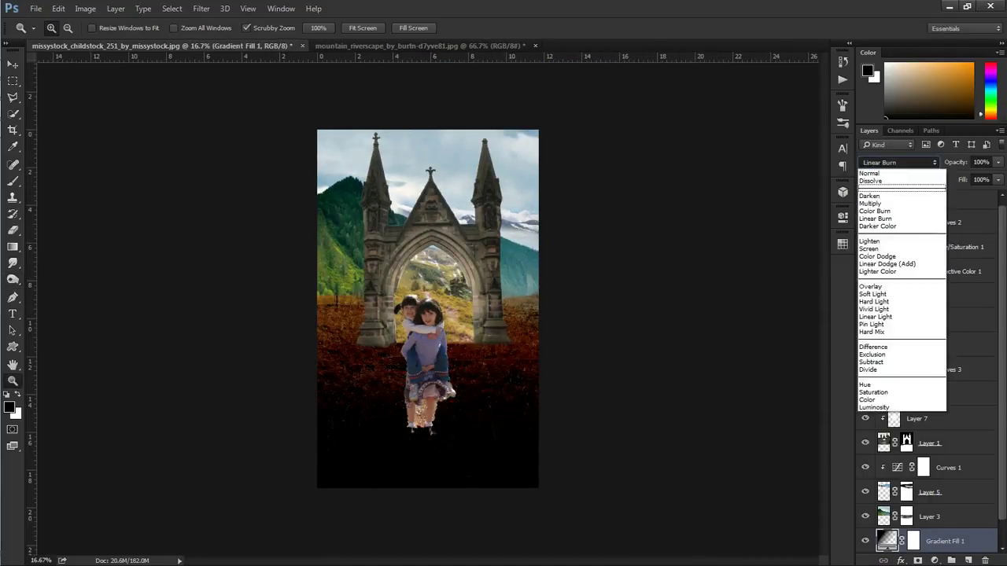
{"action": "key", "text": "F5"}
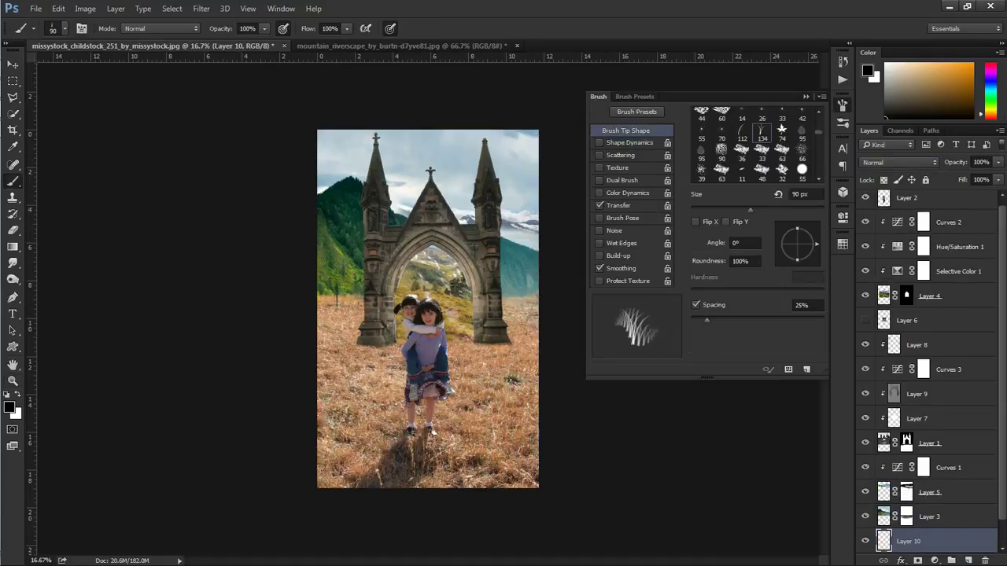
{"action": "key", "text": "F5"}
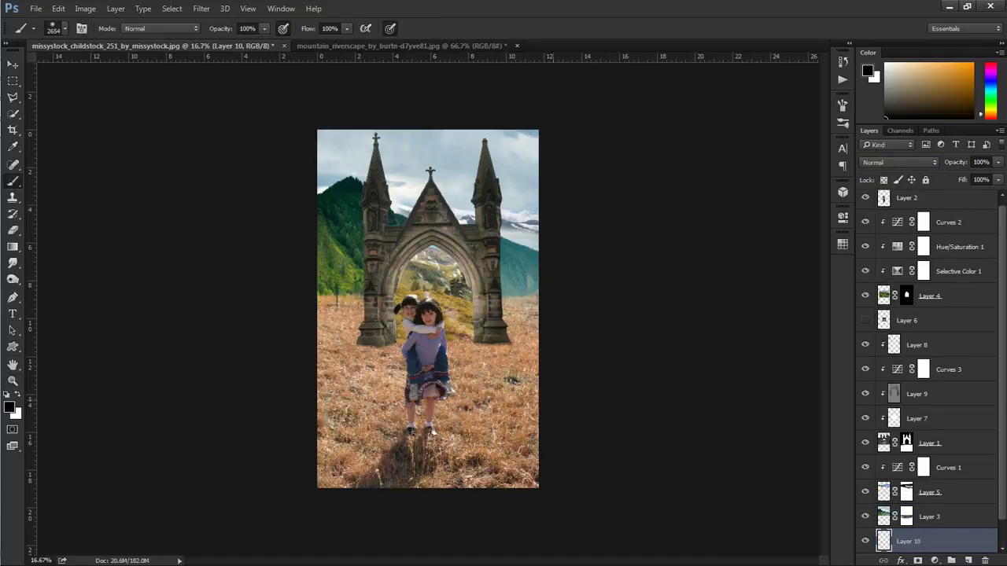
{"action": "left_click_drag", "start_coordinate": [645, 409], "coordinate": [213, 393]}
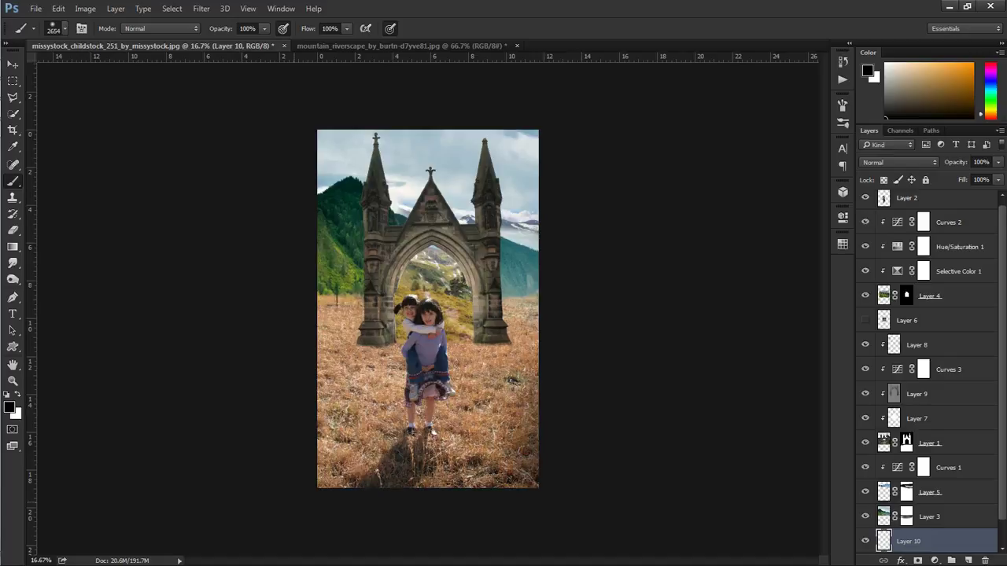
{"action": "left_click_drag", "start_coordinate": [645, 425], "coordinate": [213, 441]}
{"action": "key", "text": "ctrl+z"}
{"action": "left_click_drag", "start_coordinate": [692, 441], "coordinate": [692, 314]}
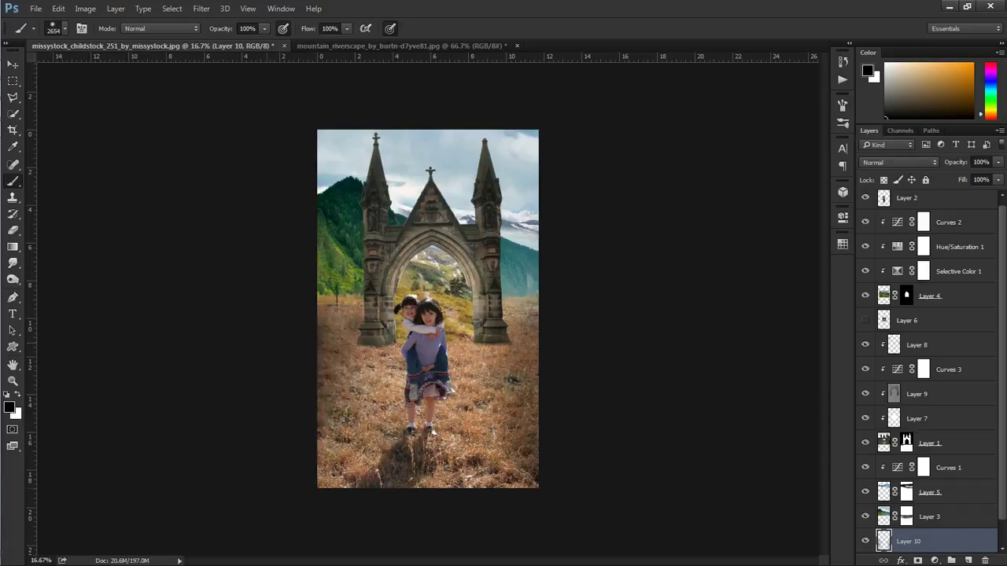
Set brush Opacity to 58% and Flow to 43%, then zoom into the composite
{"action": "key", "text": "Return"}
{"action": "type", "text": "58"}
{"action": "key", "text": "Tab"}
{"action": "type", "text": "43"}
{"action": "key", "text": "Return"}
{"action": "key", "text": "z"}
{"action": "left_click", "coordinate": [455, 205]}
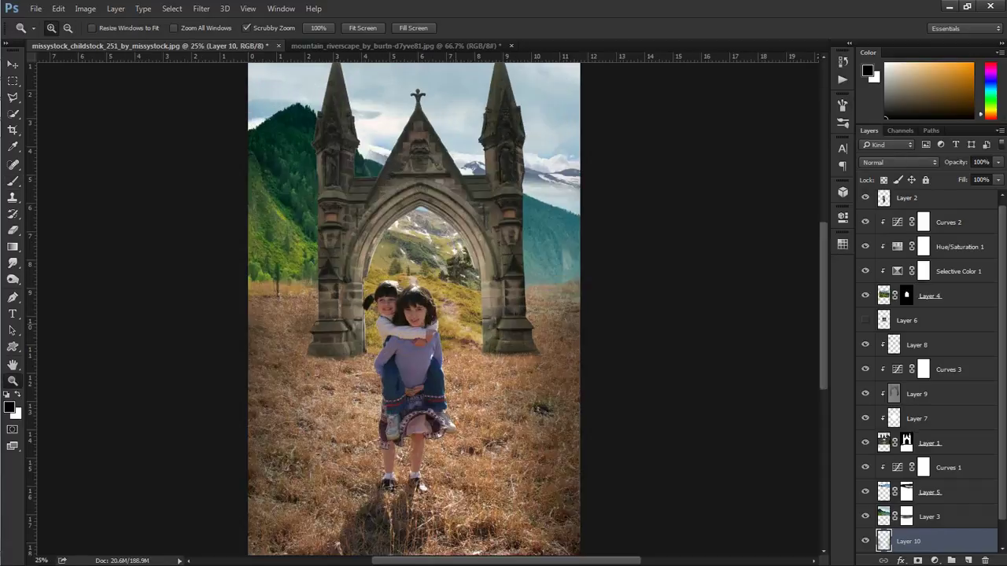
Add a new layer clipped to Layer 4 and ready a white brush at 100% opacity
{"action": "key", "text": "b"}
{"action": "key", "text": "F5"}
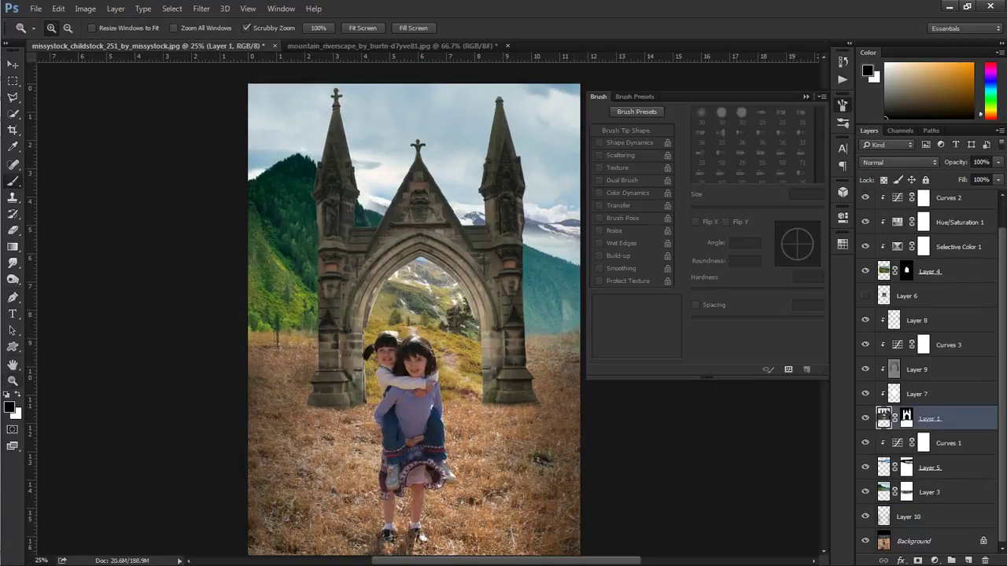
{"action": "key", "text": "F5"}
{"action": "key", "text": "x"}
{"action": "left_click", "coordinate": [929, 271]}
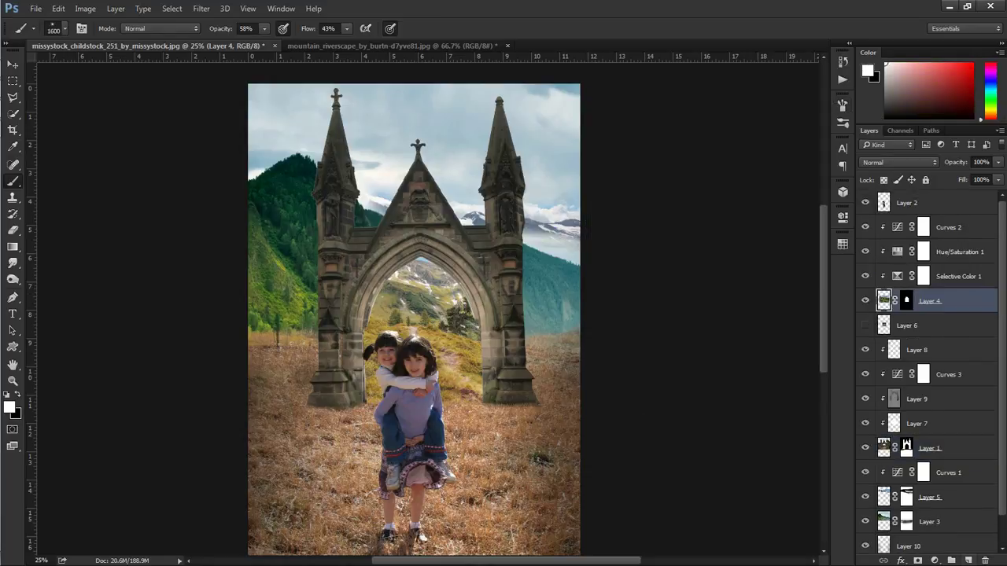
{"action": "key", "text": "ctrl+shift+alt+n"}
{"action": "key", "text": "ctrl+alt+g"}
{"action": "key", "text": "0"}
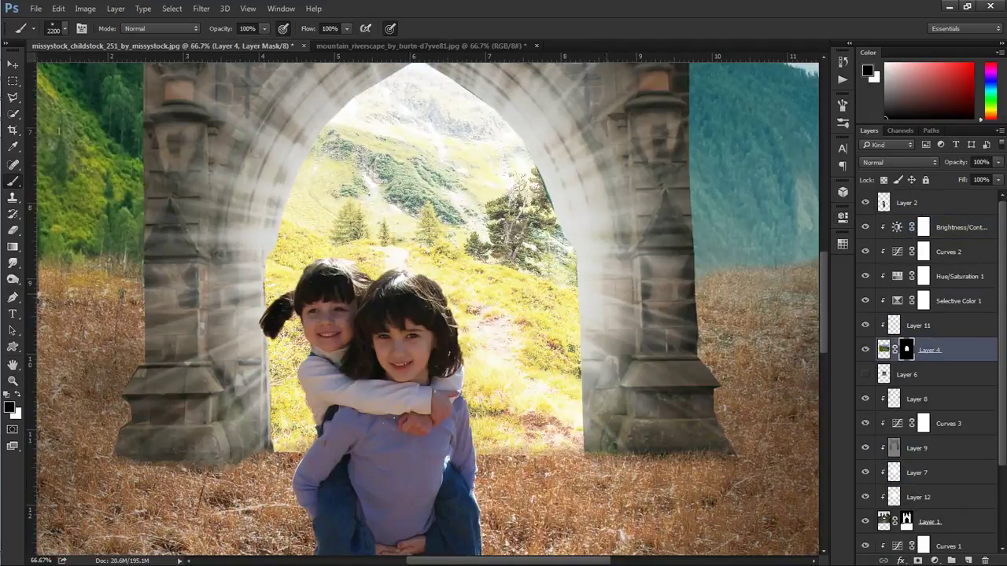
Bring up the Open dialog on the Fantasy image folder
{"action": "key", "text": "F5"}
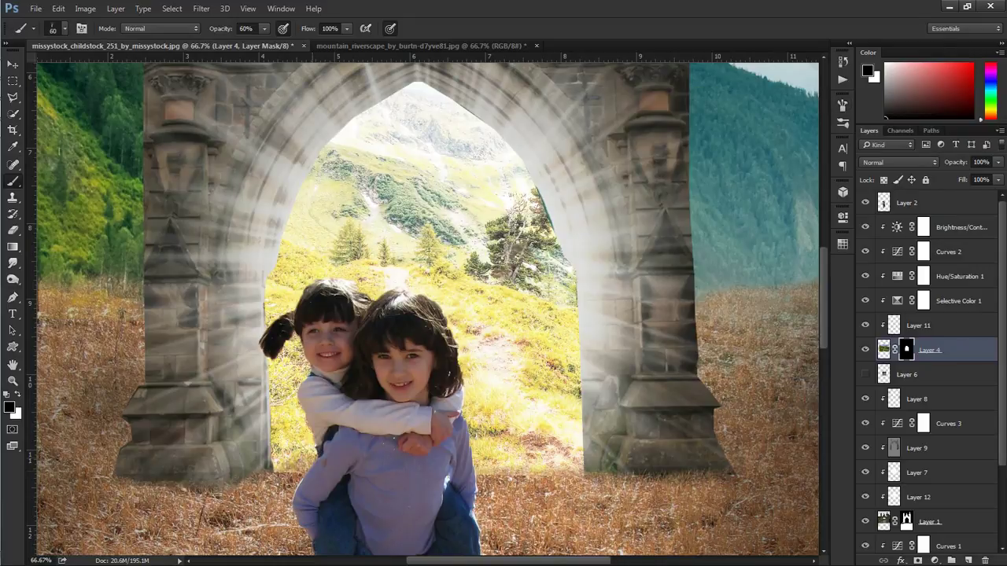
{"action": "key", "text": "ctrl+plus"}
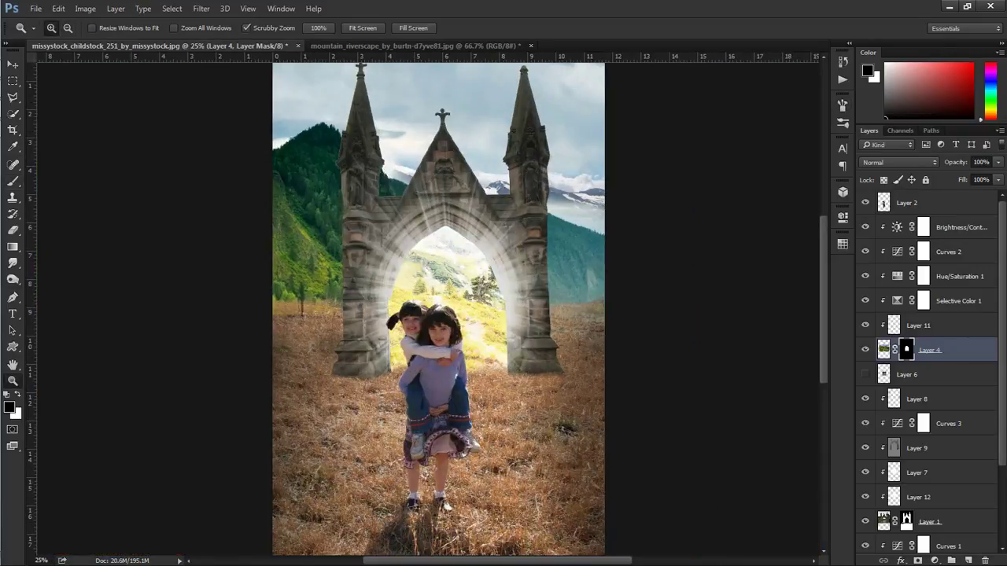
{"action": "left_click", "coordinate": [917, 325]}
{"action": "left_click", "coordinate": [35, 8]}
Open top_of_a_mountain_1 and drag it into the composite over the arch
{"action": "left_click", "coordinate": [49, 34]}
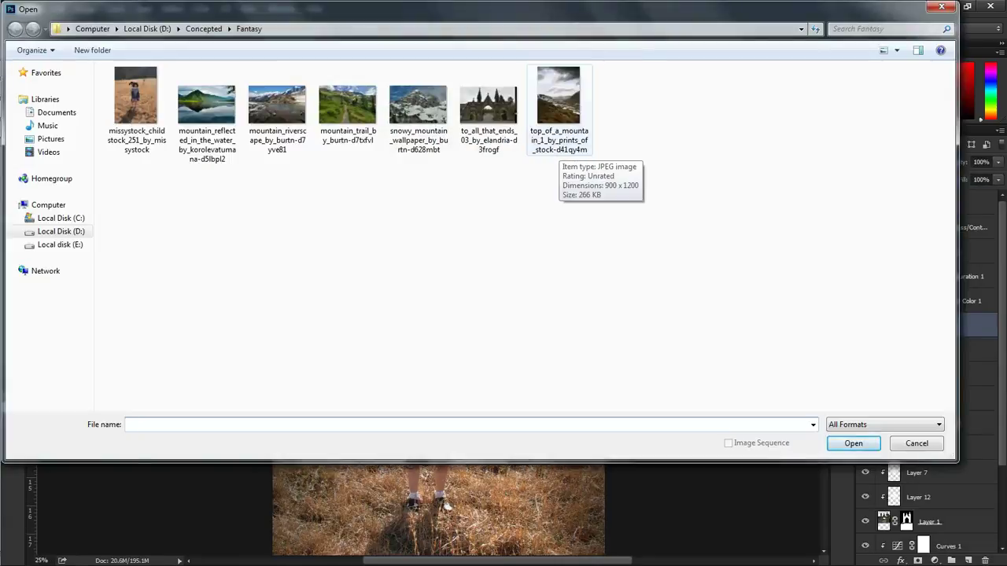
{"action": "double_click", "coordinate": [558, 89]}
{"action": "left_click", "coordinate": [407, 45]}
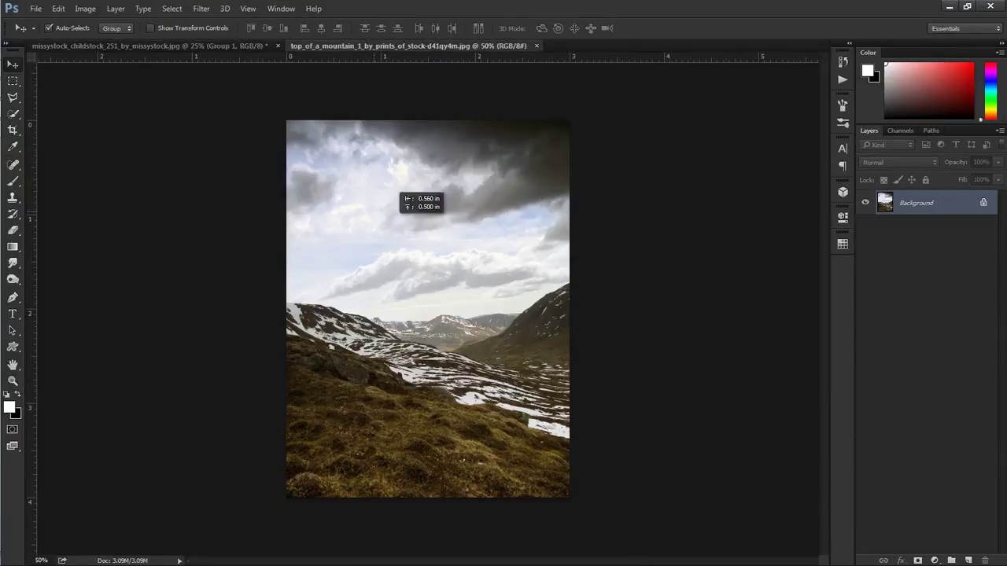
{"action": "left_click_drag", "start_coordinate": [405, 197], "coordinate": [457, 222]}
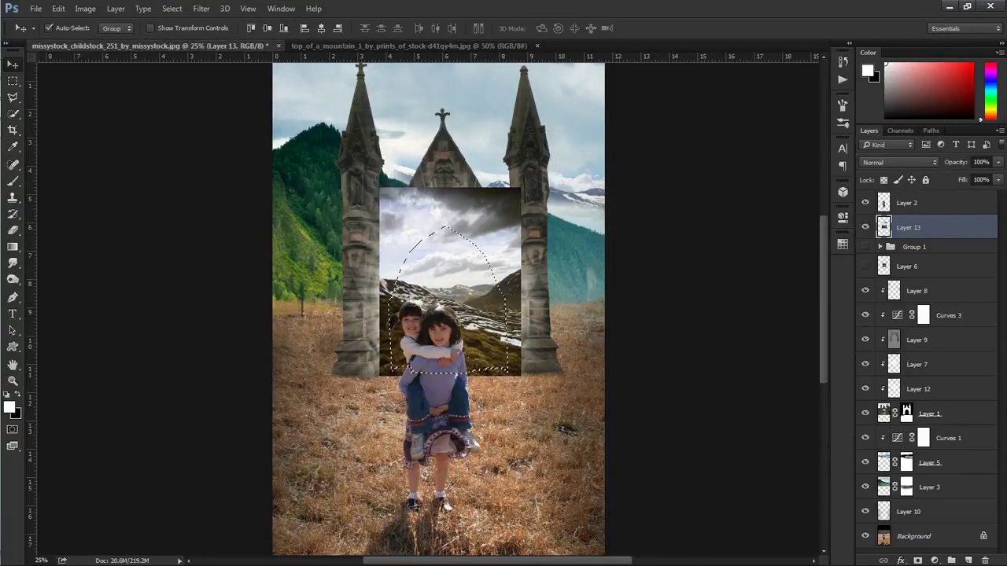
Mask the mountain layer to the arch opening and refine the mask edge with the brush
{"action": "left_click", "coordinate": [918, 560]}
{"action": "key", "text": "z"}
{"action": "key", "text": "ctrl+1"}
{"action": "key", "text": "b"}
{"action": "scroll", "coordinate": [425, 309], "scroll_direction": "up", "scroll_amount": 2}
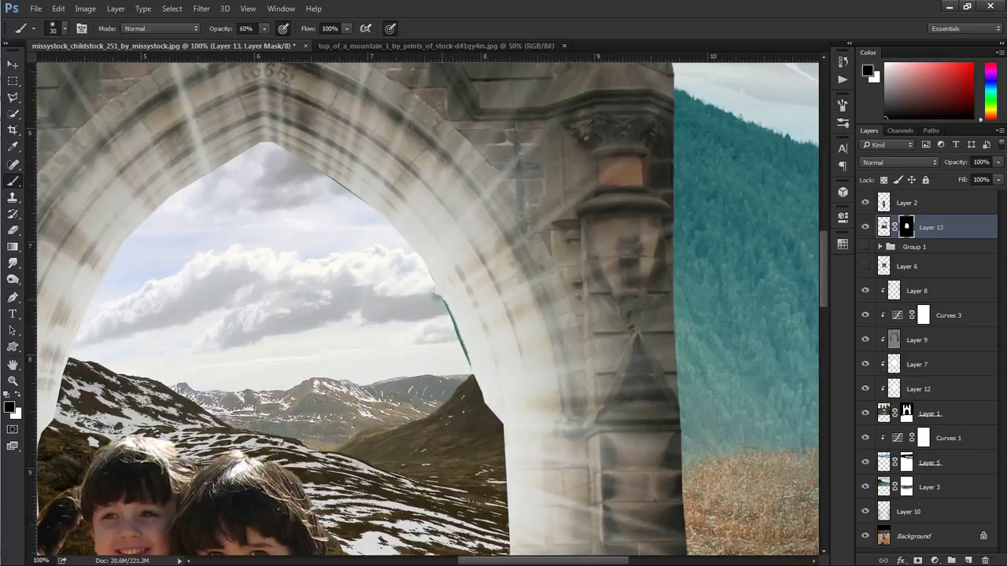
{"action": "key", "text": "z"}
{"action": "key", "text": "ctrl+minus"}
{"action": "key", "text": "ctrl+minus"}
{"action": "key", "text": "ctrl+minus"}
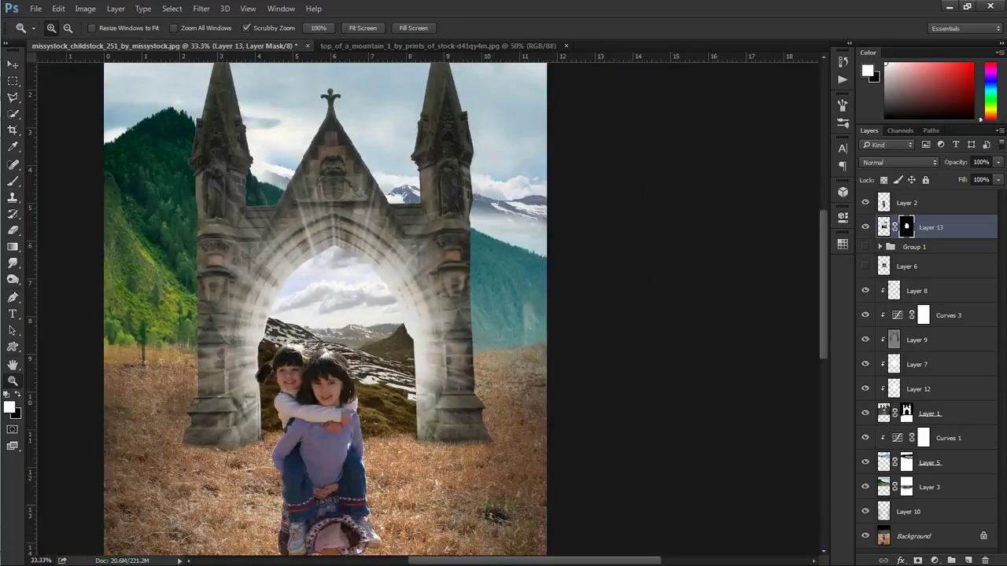
Set Layer 8 to Overlay blending
{"action": "left_click", "coordinate": [916, 291]}
{"action": "left_click", "coordinate": [899, 162]}
{"action": "left_click", "coordinate": [873, 283]}
Set Layer 12 to Soft Light and duplicate it to intensify the arch glow
{"action": "left_click", "coordinate": [916, 389]}
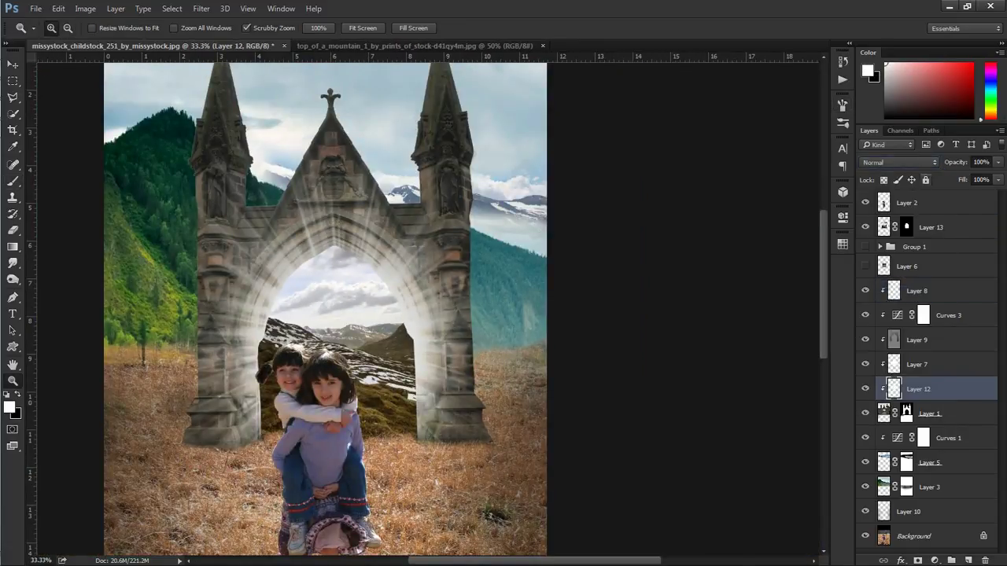
{"action": "key", "text": "Down"}
{"action": "key", "text": "ctrl+minus"}
{"action": "key", "text": "ctrl+j"}
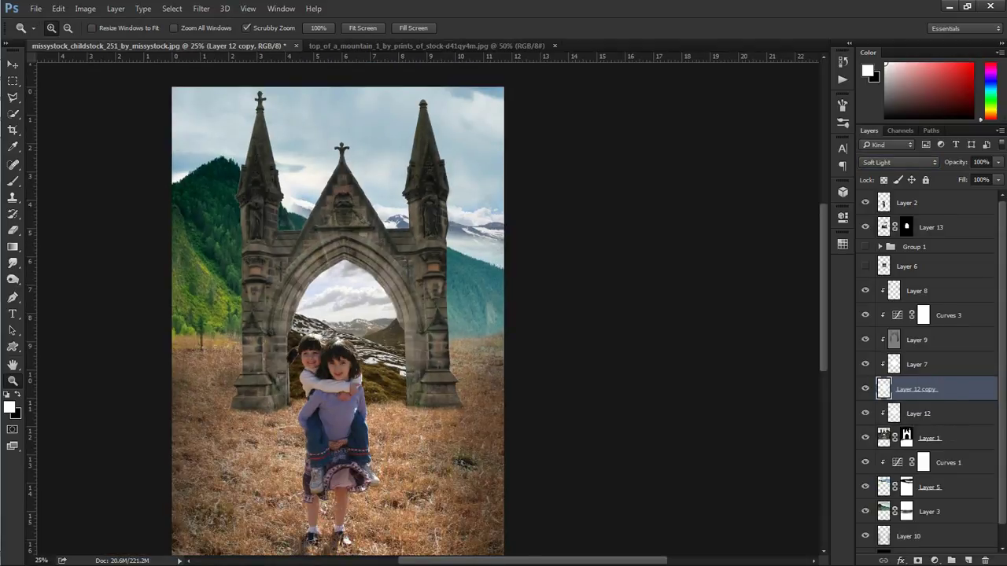
{"action": "key", "text": "ctrl+minus"}
{"action": "key", "text": "ctrl+plus"}
{"action": "key", "text": "ctrl+plus"}
{"action": "key", "text": "ctrl+plus"}
{"action": "key", "text": "ctrl+minus"}
{"action": "key", "text": "ctrl+minus"}
{"action": "key", "text": "ctrl+minus"}
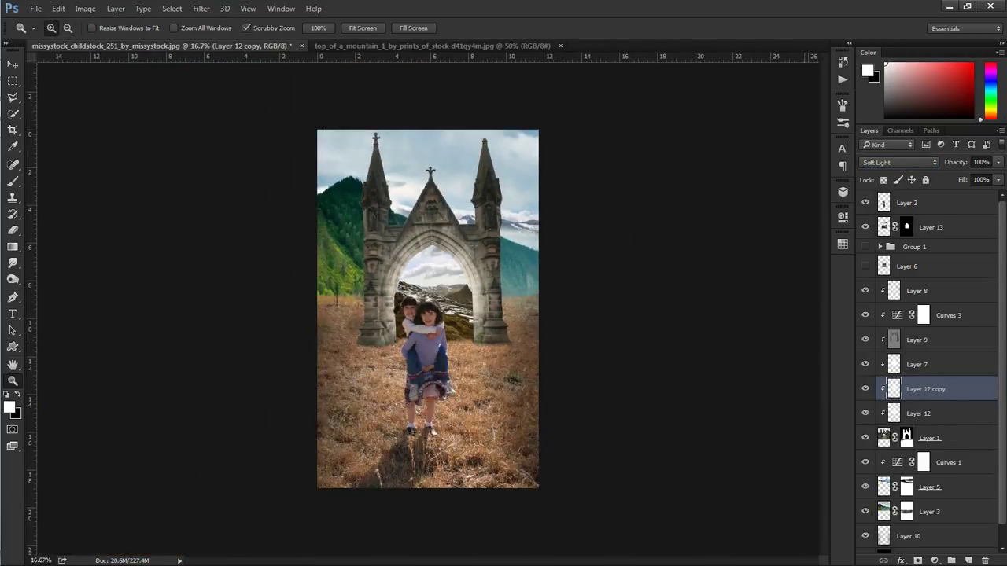
Add a clipped Curves adjustment to Layer 3 and delete Layer 9
{"action": "left_click", "coordinate": [928, 511]}
{"action": "left_click", "coordinate": [934, 560]}
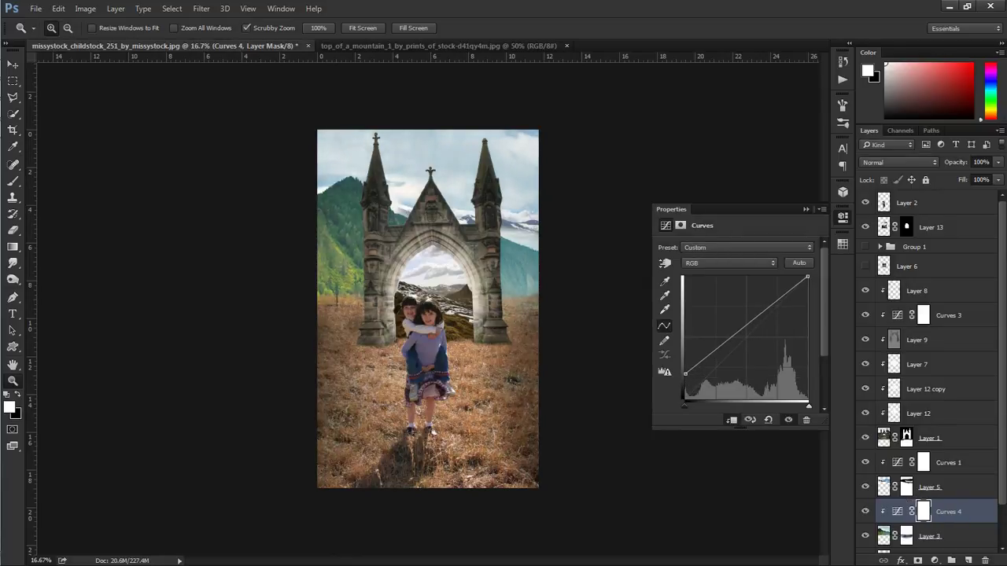
{"action": "left_click", "coordinate": [925, 388]}
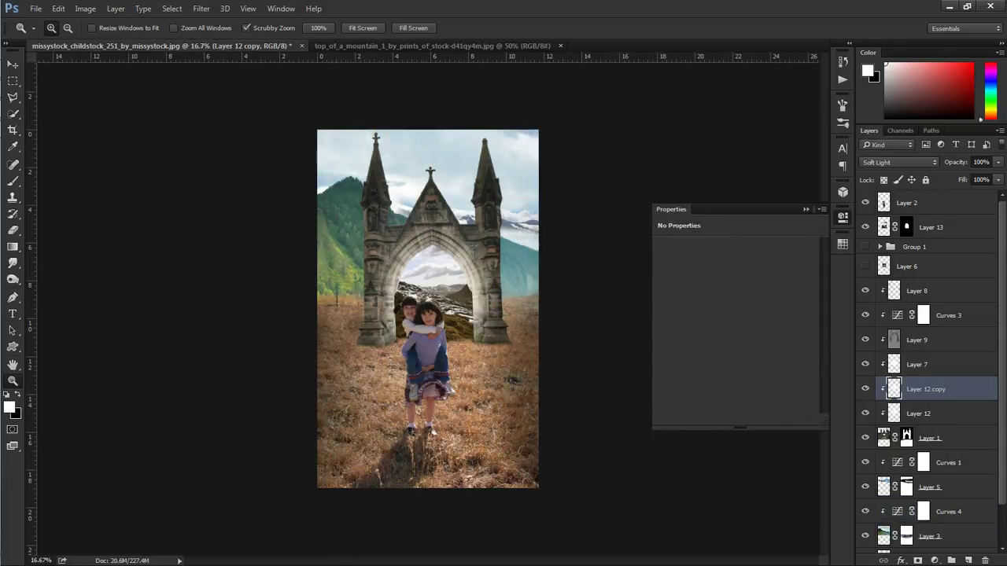
{"action": "left_click", "coordinate": [916, 340]}
{"action": "key", "text": "Delete"}
Give the arch (Layer 1) an inner shadow, split it into its own masked layer
{"action": "left_click", "coordinate": [928, 413]}
{"action": "double_click", "coordinate": [960, 413]}
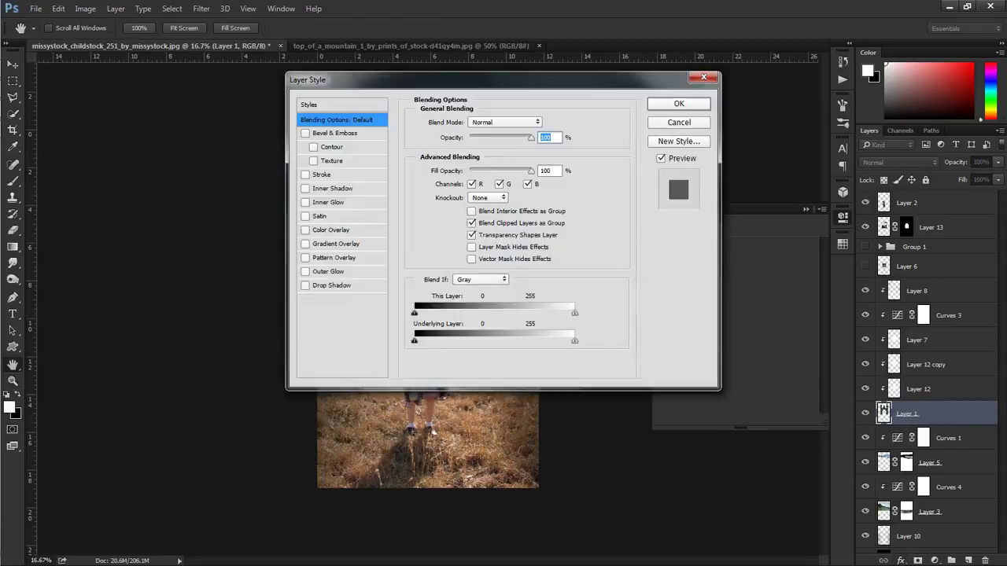
{"action": "left_click_drag", "start_coordinate": [472, 79], "coordinate": [713, 240]}
{"action": "left_click", "coordinate": [574, 348]}
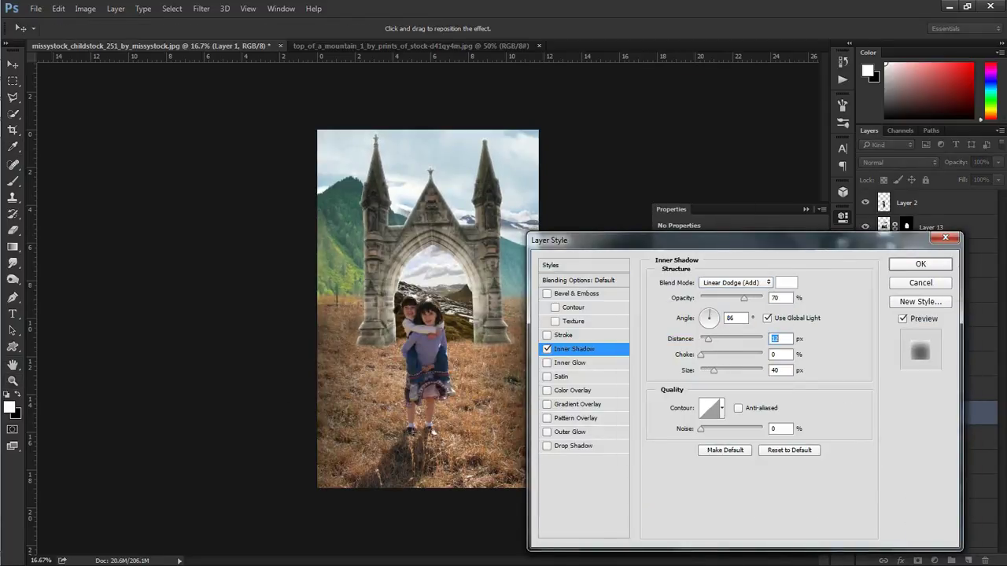
{"action": "key", "text": "Return"}
{"action": "right_click", "coordinate": [983, 413]}
{"action": "left_click", "coordinate": [917, 560]}
{"action": "key", "text": "ctrl+plus"}
{"action": "key", "text": "b"}
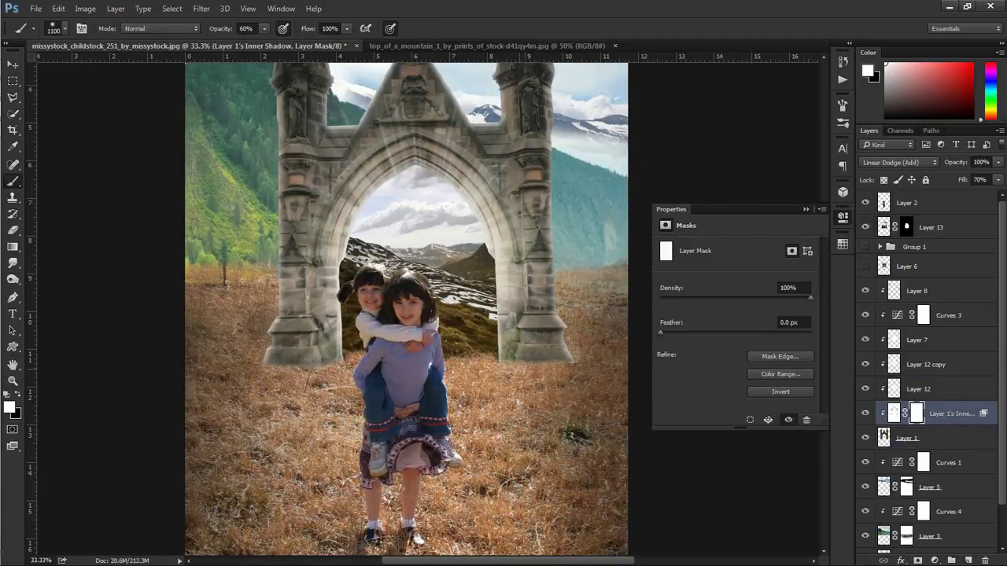
Add a new empty layer above Layer 1 and shrink the brush to 250
{"action": "key", "text": "alt+bracketleft"}
{"action": "key", "text": "x"}
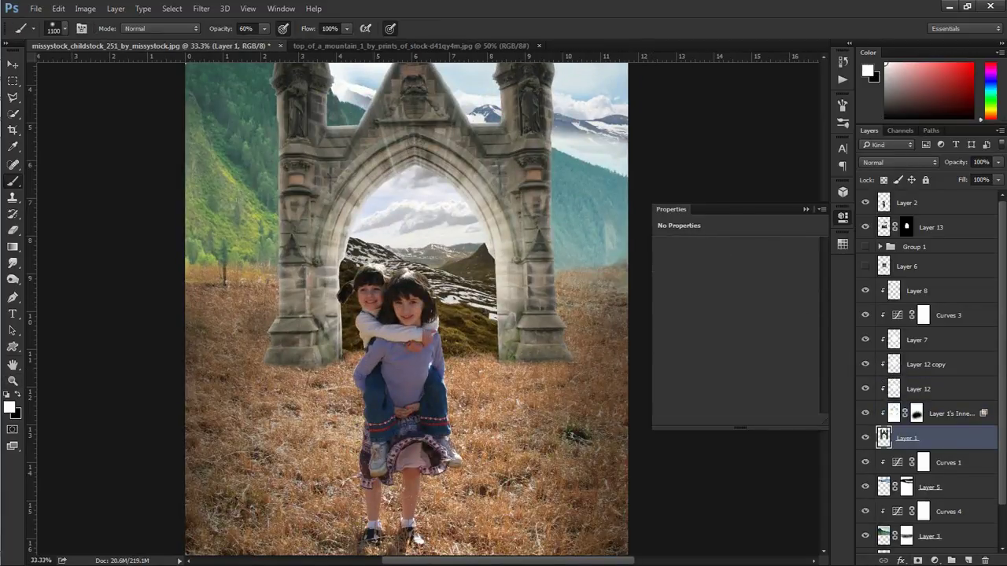
{"action": "key", "text": "ctrl+shift+alt+n"}
{"action": "key", "text": "x"}
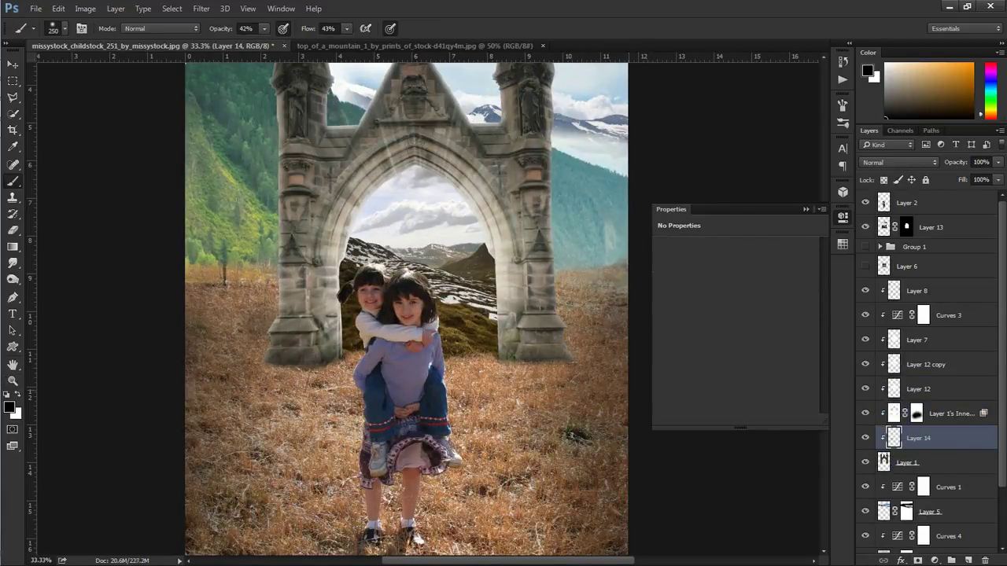
{"action": "key", "text": "alt+comma"}
{"action": "key", "text": "z"}
{"action": "key", "text": "ctrl+minus"}
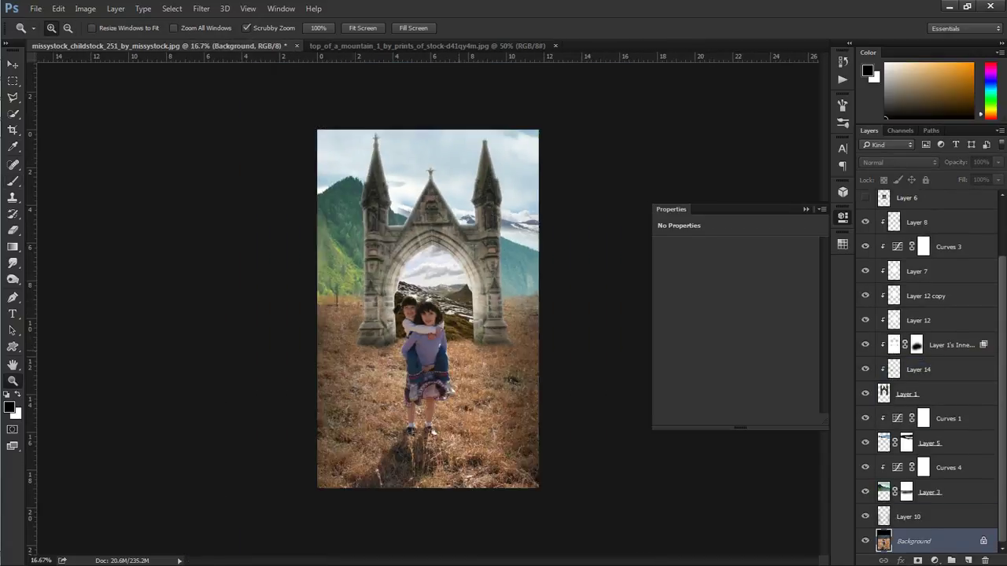
{"action": "key", "text": "ctrl+plus"}
{"action": "key", "text": "ctrl+plus"}
Give the girls' layer an inner shadow and turn it into its own layer
{"action": "key", "text": "alt+period"}
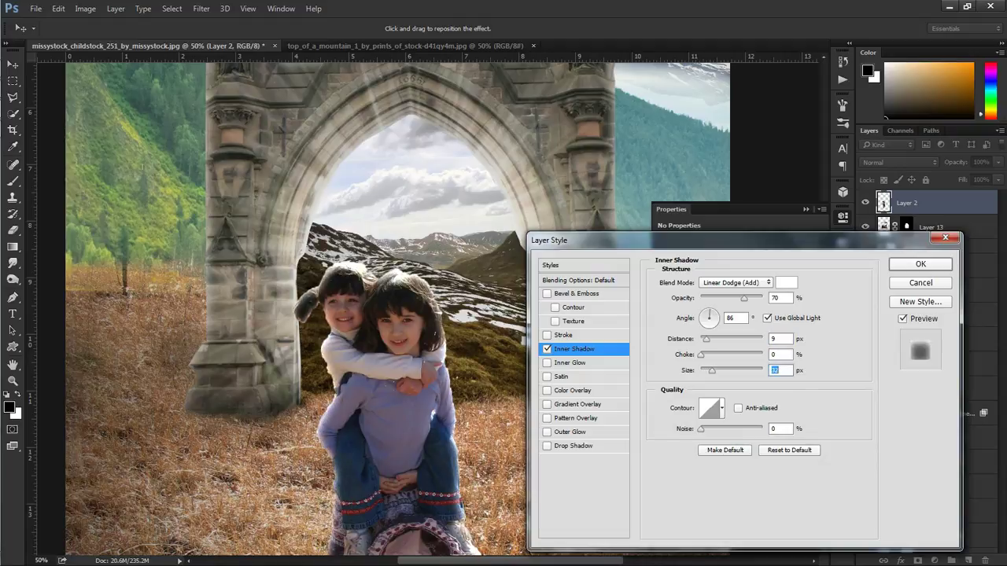
{"action": "key", "text": "Return"}
{"action": "key", "text": "z"}
{"action": "key", "text": "ctrl+minus"}
{"action": "key", "text": "ctrl+plus"}
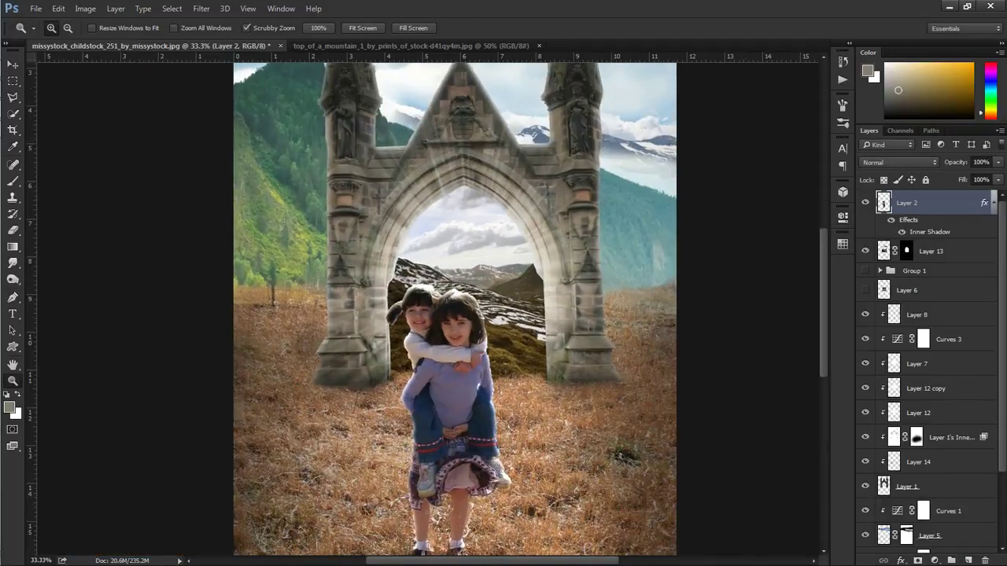
{"action": "right_click", "coordinate": [984, 203]}
{"action": "key", "text": "Escape"}
{"action": "left_click_drag", "start_coordinate": [772, 287], "coordinate": [778, 287]}
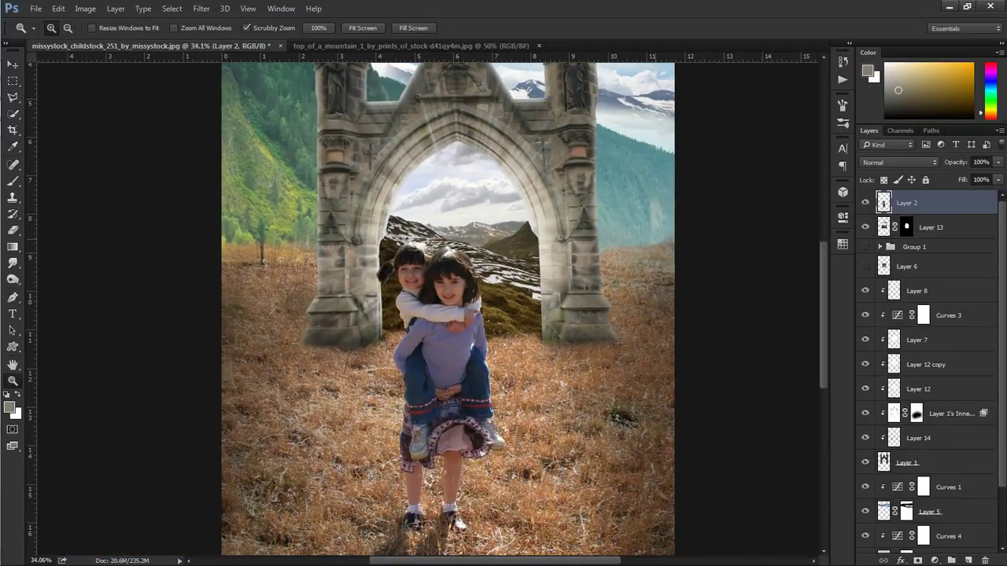
{"action": "key", "text": "ctrl+minus"}
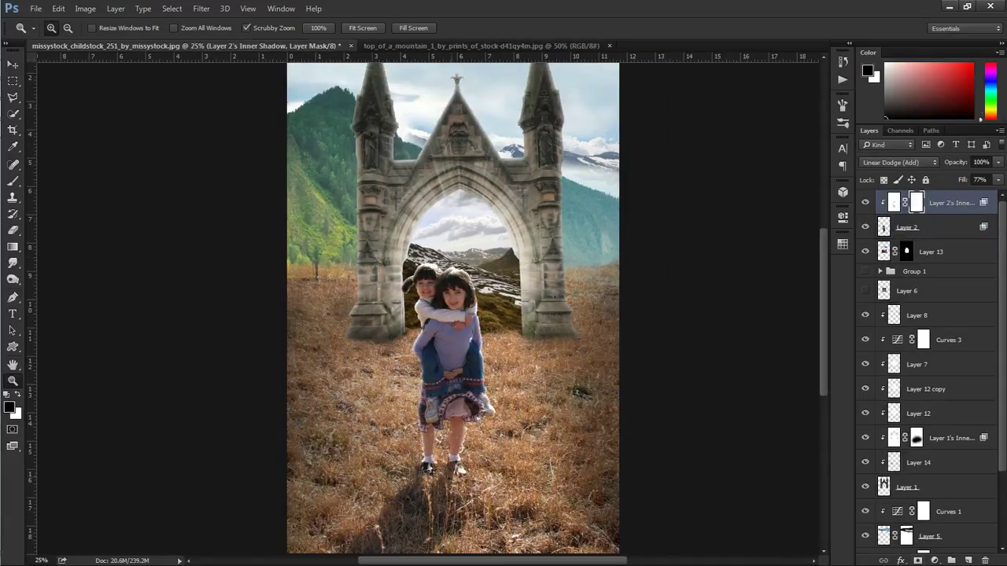
{"action": "key", "text": "ctrl+plus"}
Stamp all visible layers into a merged Layer 15
{"action": "key", "text": "ctrl+shift+alt+e"}
{"action": "key", "text": "v"}
{"action": "key", "text": "ctrl+minus"}
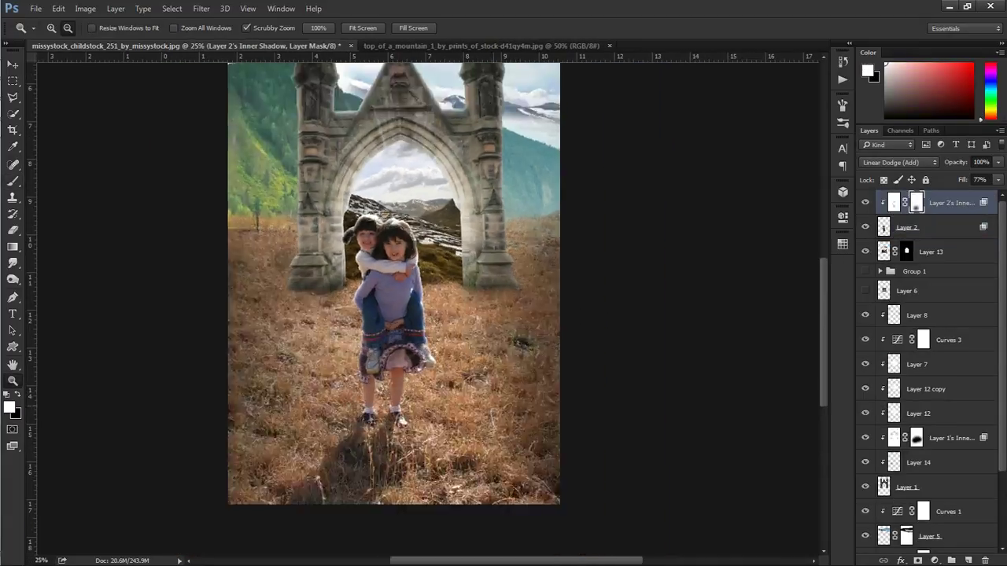
{"action": "key", "text": "ctrl+minus"}
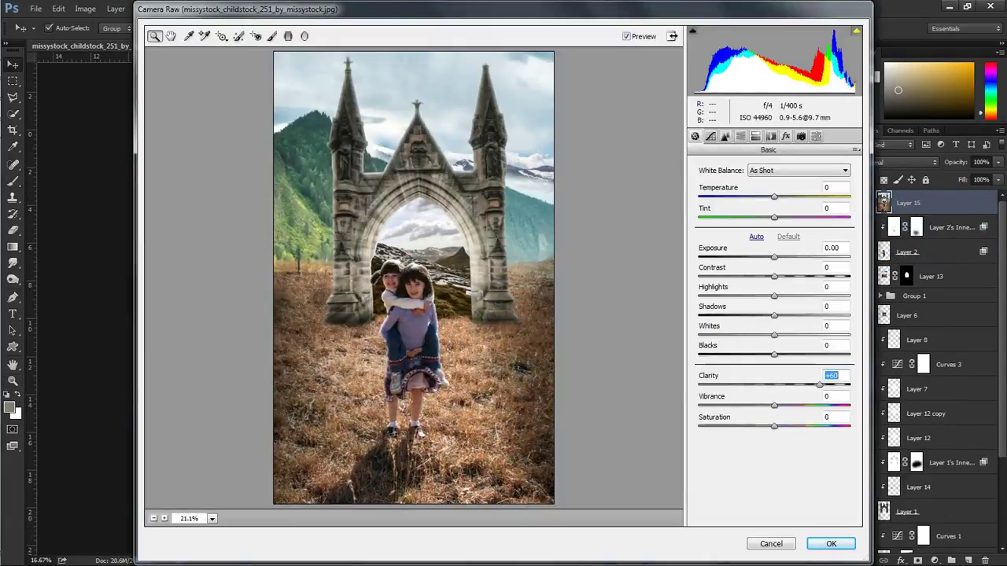
Add graduated filters darkening the lower image and the sky, plus a brushed adjustment
{"action": "key", "text": "g"}
{"action": "left_click_drag", "start_coordinate": [560, 496], "coordinate": [413, 242]}
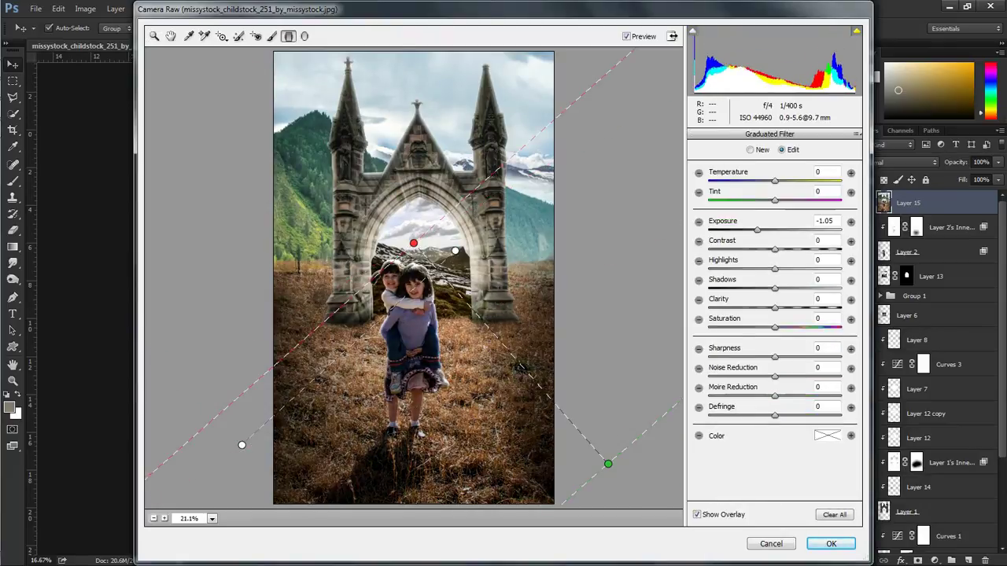
{"action": "left_click_drag", "start_coordinate": [420, 50], "coordinate": [420, 346]}
{"action": "key", "text": "k"}
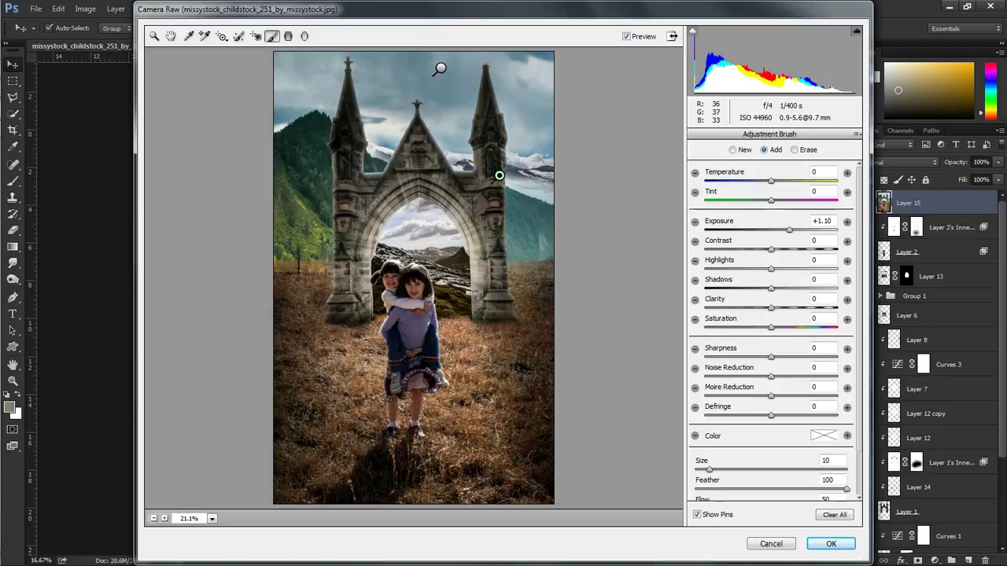
{"action": "key", "text": "n"}
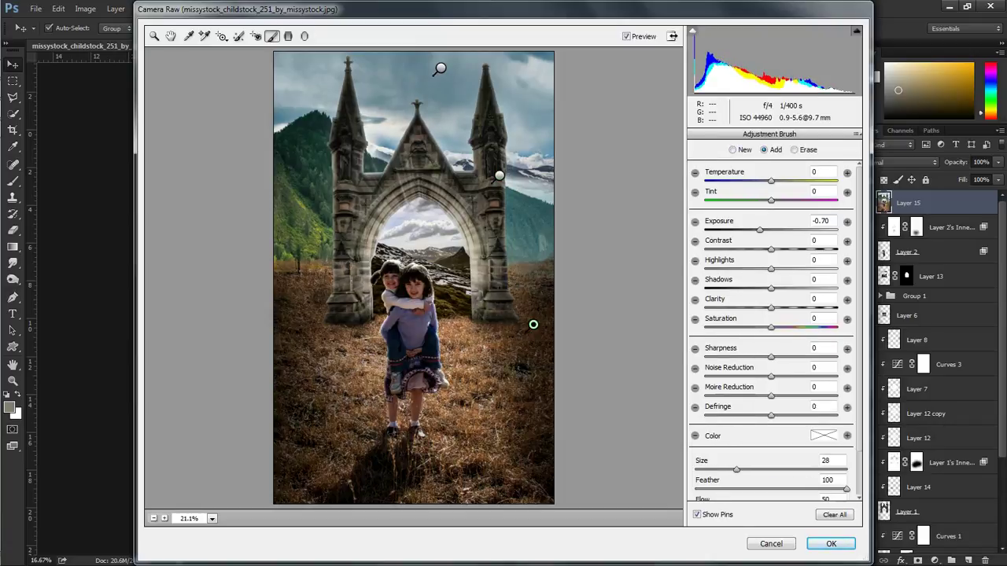
{"action": "key", "text": "z"}
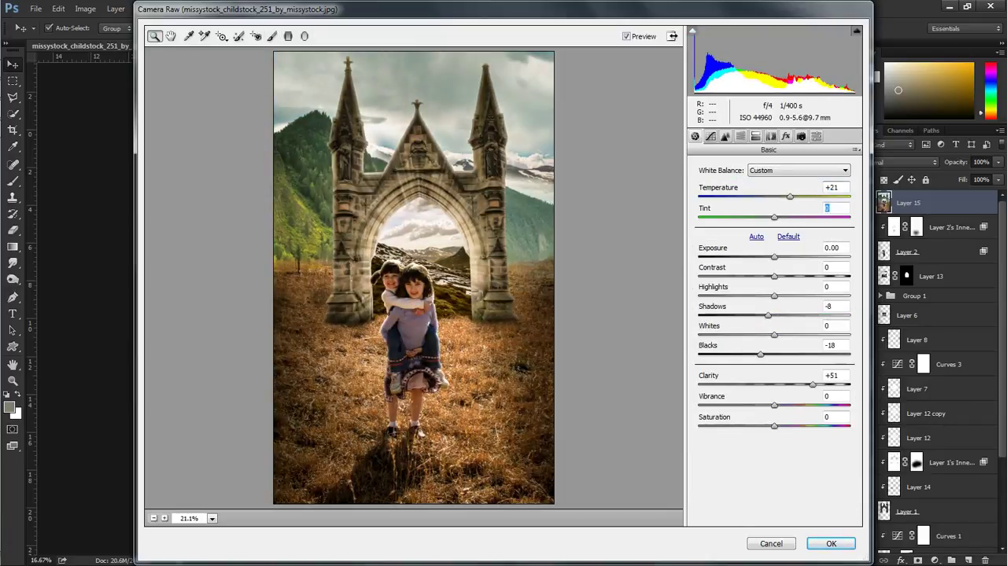
Set Exposure to +0.40, adjust tone values, and lower Vibrance to -39
{"action": "type", "text": "0.4"}
{"action": "key", "text": "Return"}
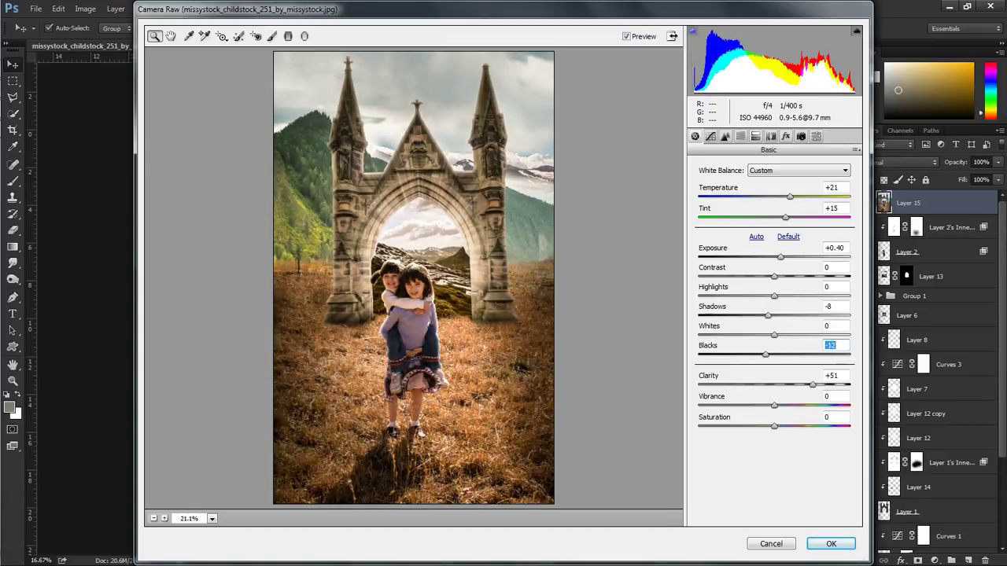
{"action": "type", "text": "10"}
{"action": "key", "text": "shift+Tab"}
{"action": "key", "text": "shift+Tab"}
{"action": "type", "text": "14"}
{"action": "type", "text": "-23"}
{"action": "key", "text": "Tab"}
{"action": "key", "text": "Tab"}
{"action": "key", "text": "Tab"}
{"action": "type", "text": "-39"}
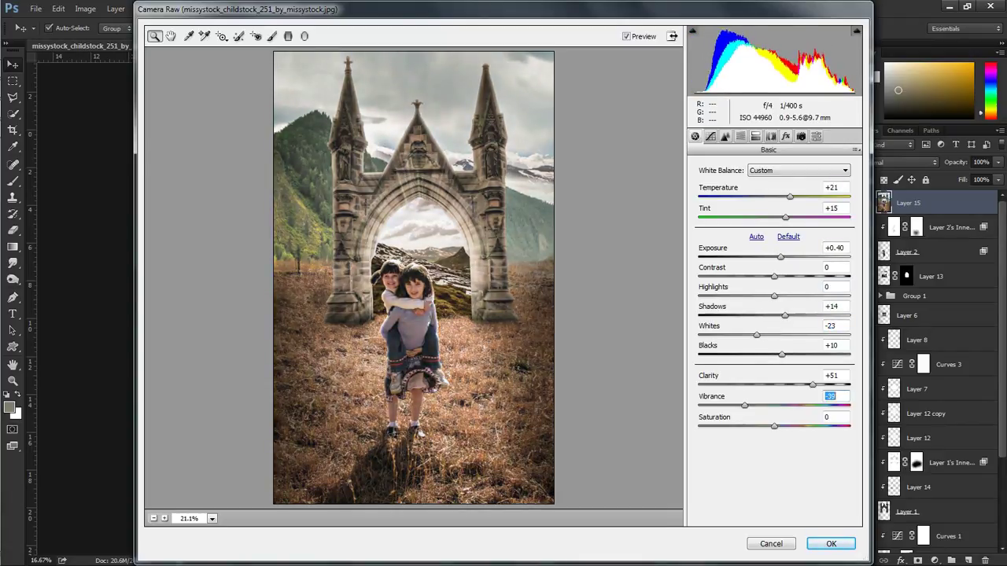
{"action": "left_click", "coordinate": [785, 136]}
Add a radial filter darkening everything outside an ellipse around the girls by -20
{"action": "key", "text": "j"}
{"action": "left_click_drag", "start_coordinate": [412, 287], "coordinate": [543, 485]}
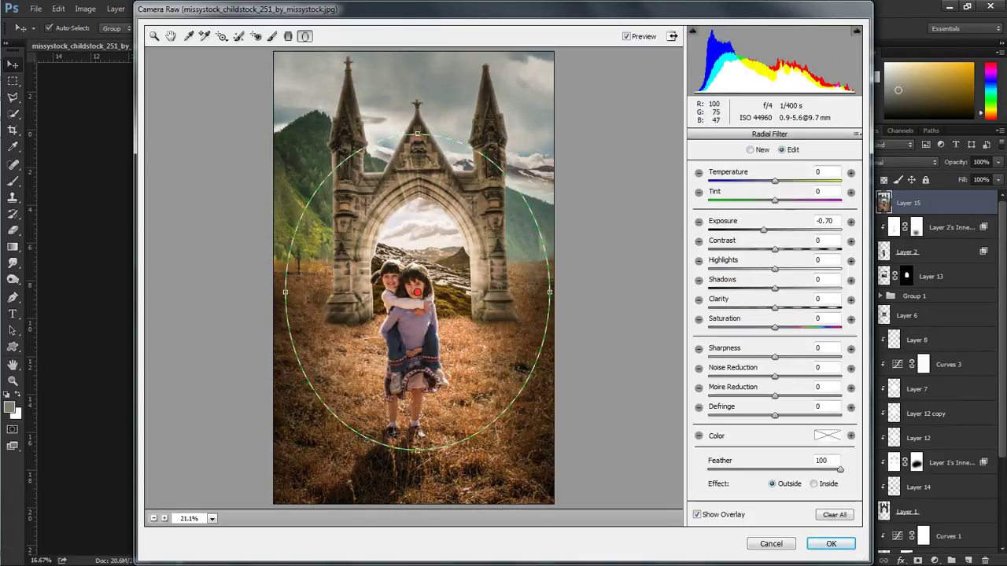
{"action": "type", "text": "z"}
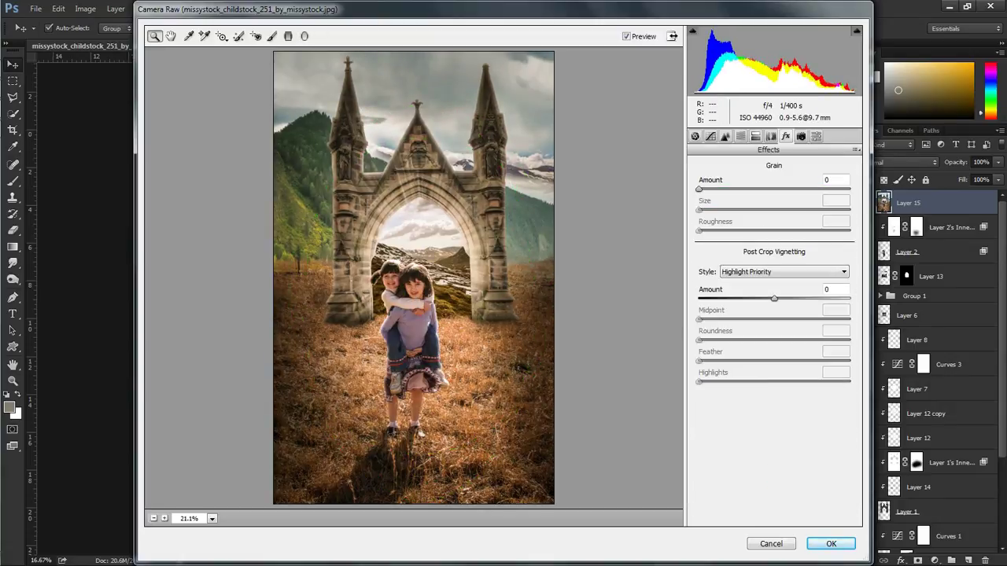
{"action": "type", "text": "-20"}
{"action": "key", "text": "Return"}
{"action": "type", "text": "0"}
Raise Yellows luminance to +8 and Oranges to +27, then apply the Camera Raw edits
{"action": "key", "text": "ctrl+alt+4"}
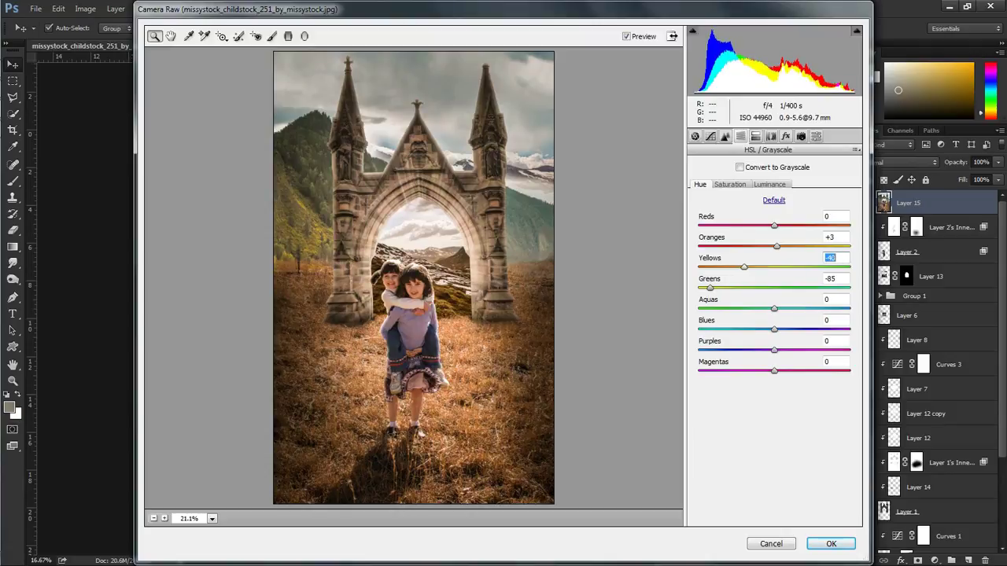
{"action": "type", "text": "8"}
{"action": "key", "text": "shift+Tab"}
{"action": "type", "text": "27"}
{"action": "key", "text": "Return"}
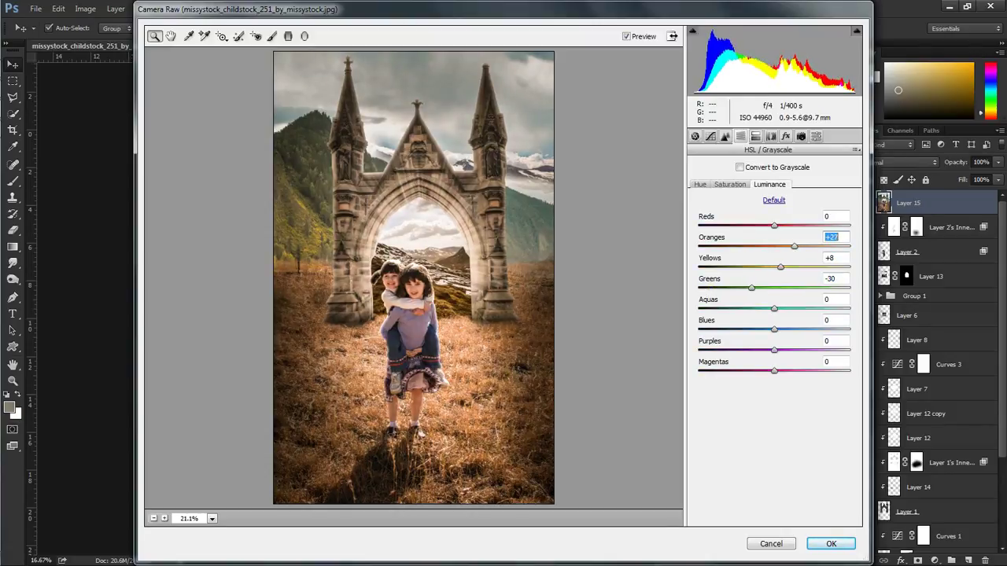
{"action": "key", "text": "ctrl+alt+2"}
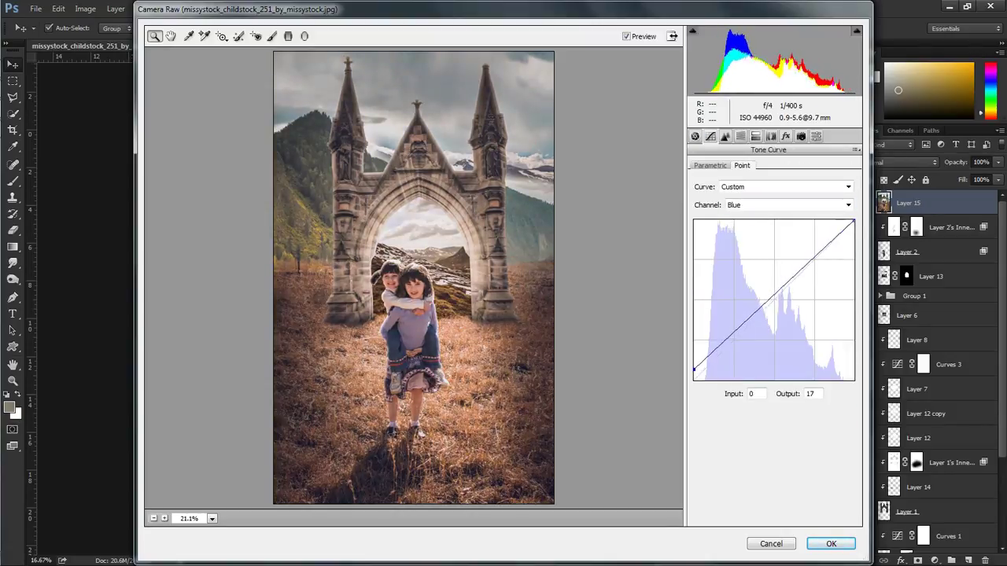
{"action": "key", "text": "Return"}
{"action": "left_click", "coordinate": [201, 8]}
In Color Efex Pro 4, try Detail Extractor, Color Stylizer with orange then brown tint, and Contrast Only
{"action": "left_click", "coordinate": [401, 308]}
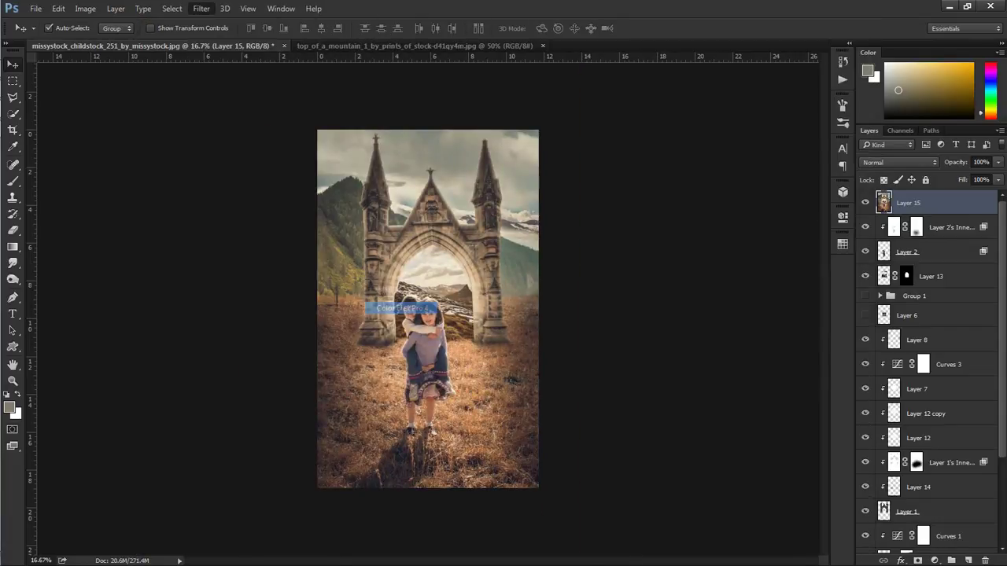
{"action": "key", "text": "Down"}
{"action": "key", "text": "Down"}
{"action": "key", "text": "Down"}
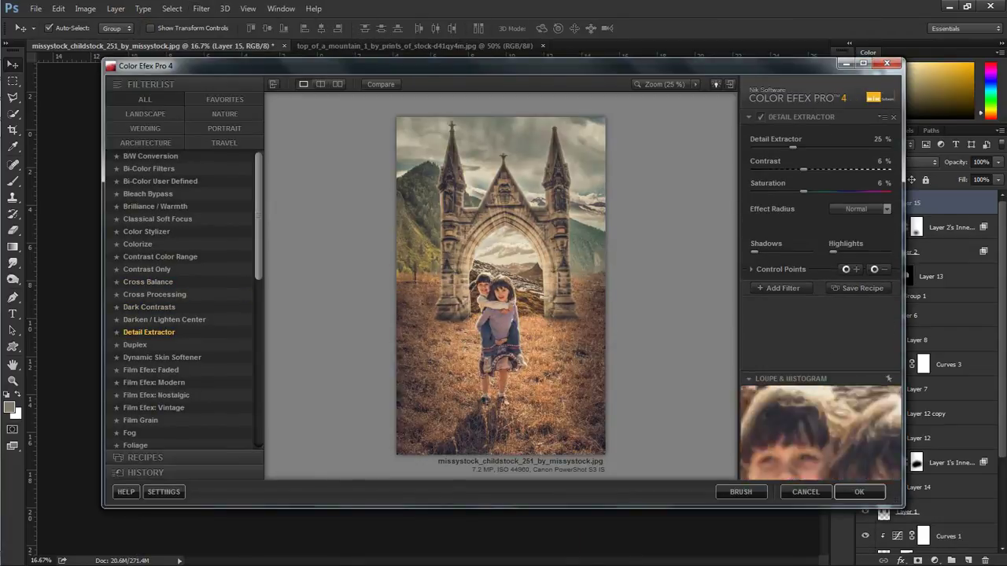
{"action": "key", "text": "Up"}
{"action": "key", "text": "Up"}
{"action": "key", "text": "Up"}
{"action": "key", "text": "Up"}
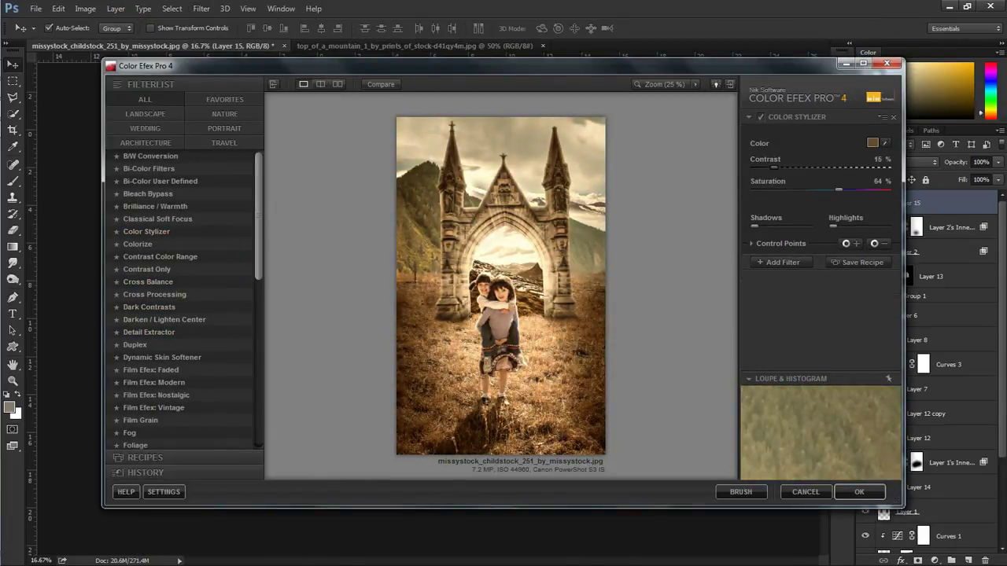
{"action": "left_click", "coordinate": [872, 143]}
{"action": "left_click", "coordinate": [381, 155]}
{"action": "key", "text": "Return"}
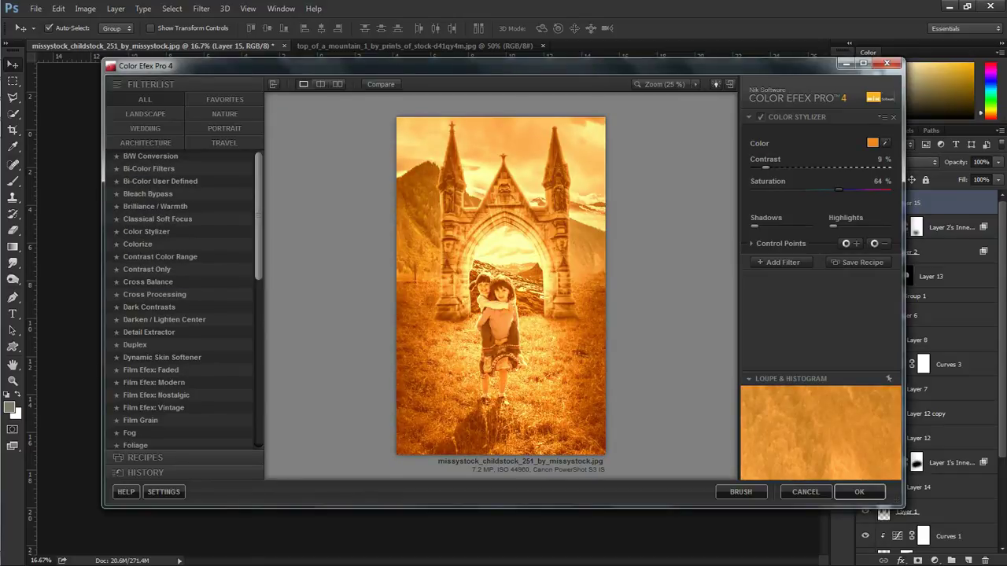
{"action": "left_click", "coordinate": [873, 142]}
{"action": "left_click", "coordinate": [383, 169]}
{"action": "left_click", "coordinate": [135, 271]}
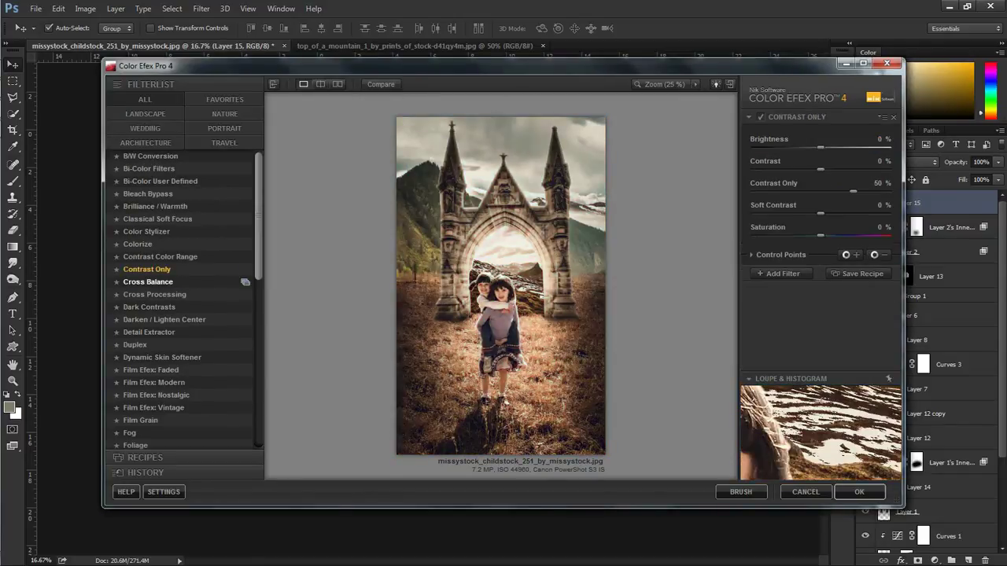
Apply Classical Soft Focus using method 2 and return to Photoshop
{"action": "left_click", "coordinate": [157, 219]}
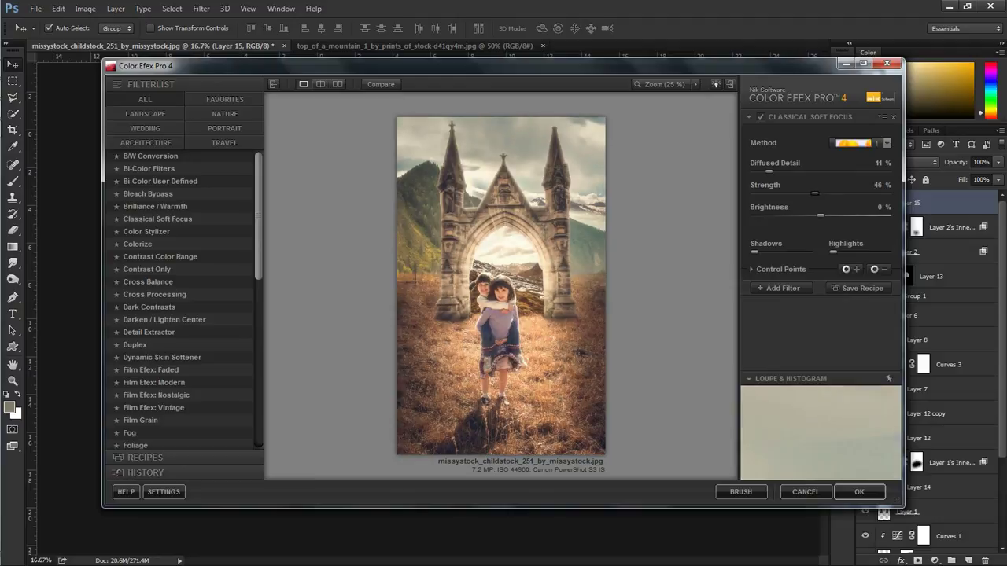
{"action": "left_click", "coordinate": [886, 142]}
{"action": "left_click", "coordinate": [857, 174]}
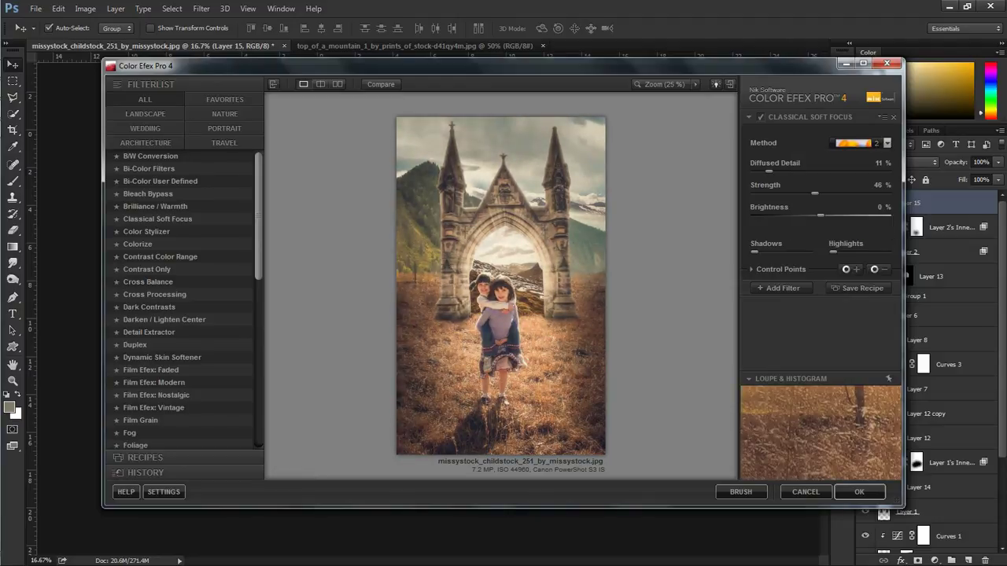
{"action": "key", "text": "Return"}
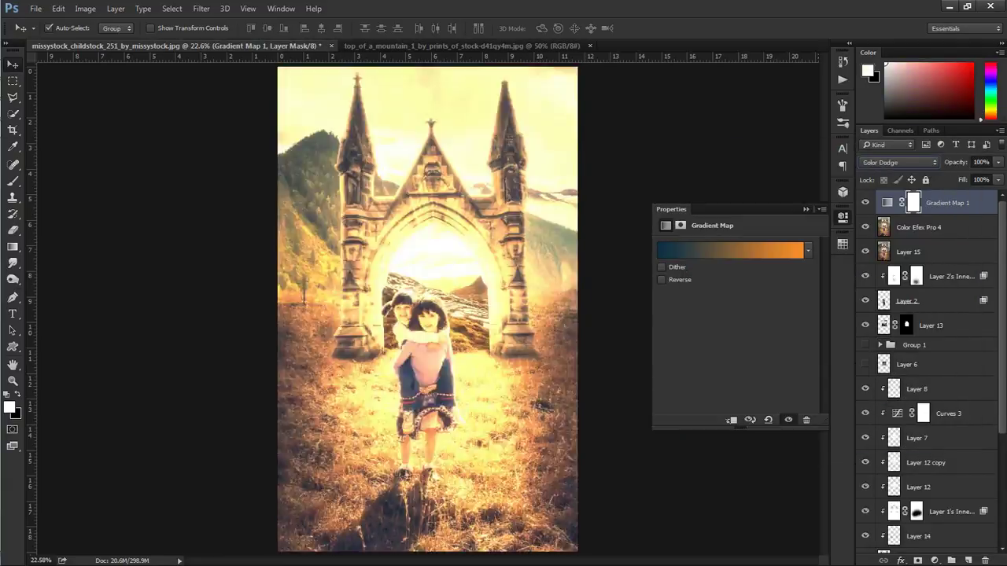
Set the gradient map layer to Lighten blending at 36%
{"action": "key", "text": "shift+plus"}
{"action": "key", "text": "shift+plus"}
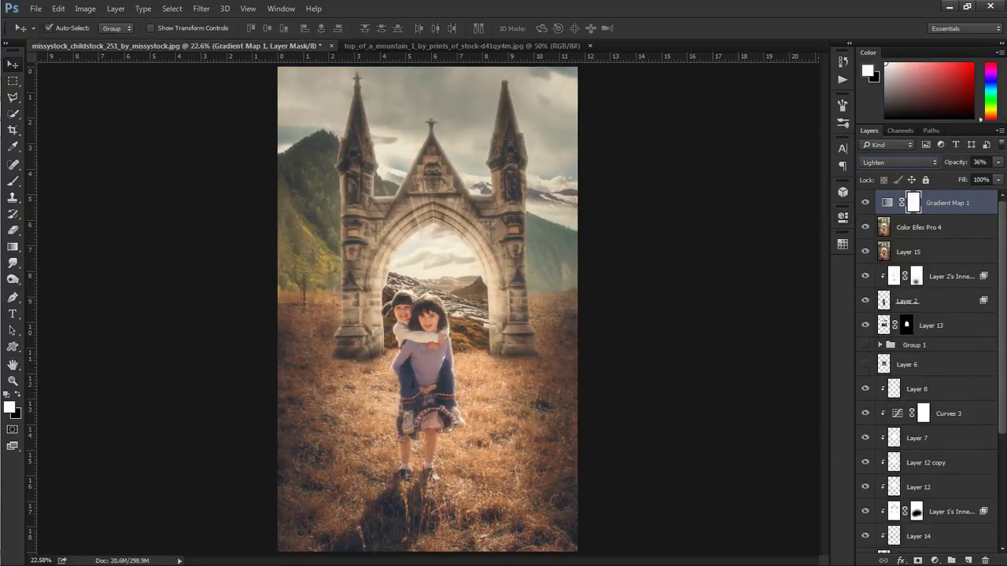
{"action": "left_click", "coordinate": [201, 9]}
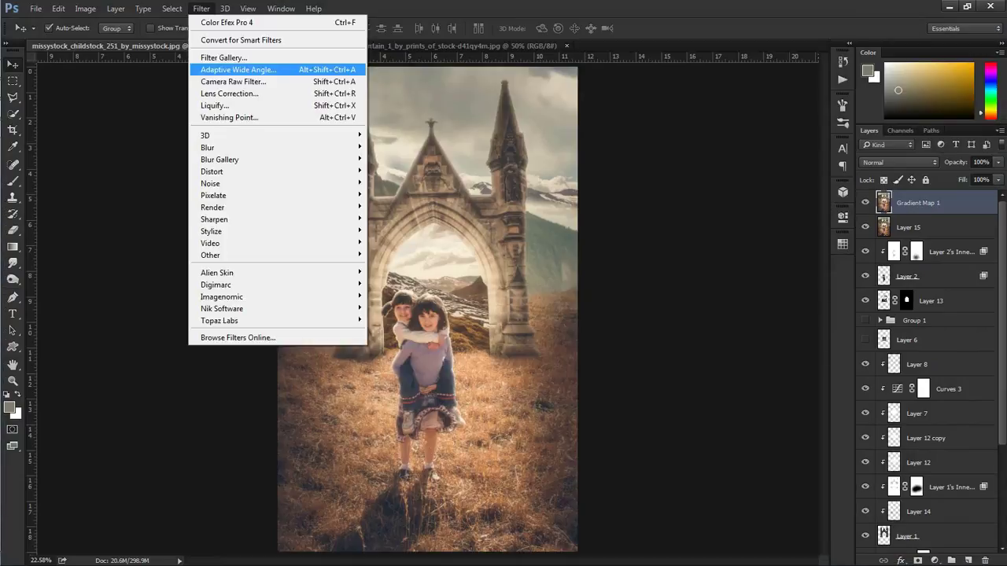
{"action": "left_click", "coordinate": [259, 65]}
Raise Highlights and Whites in the Camera Raw Filter and begin saving as JPEG
{"action": "key", "text": "g"}
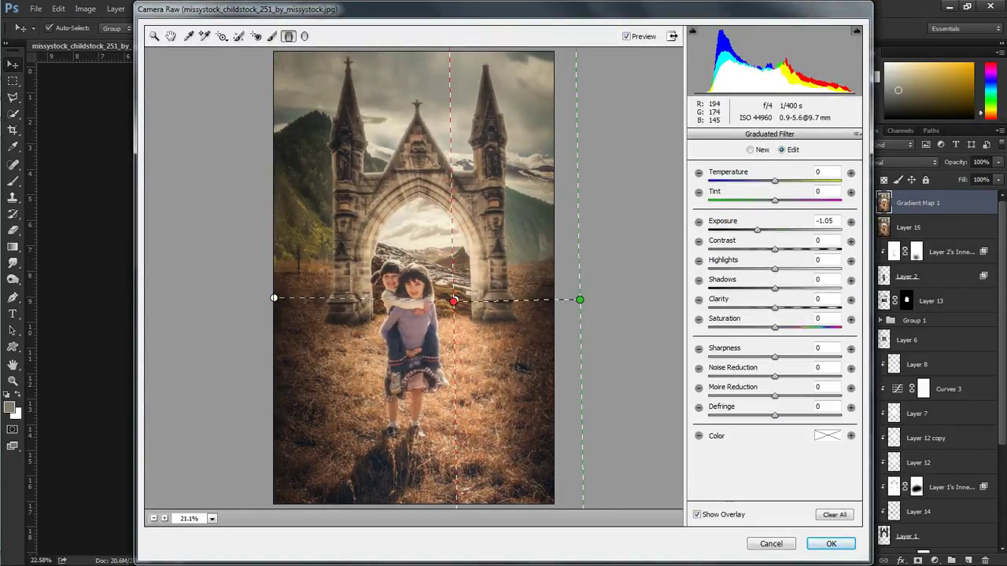
{"action": "key", "text": "k"}
{"action": "key", "text": "z"}
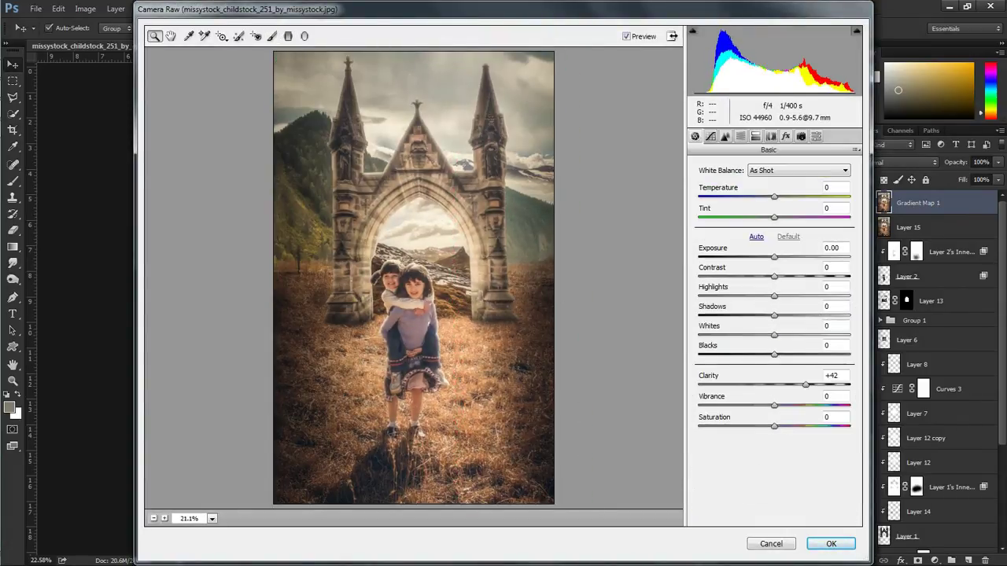
{"action": "key", "text": "Tab"}
{"action": "key", "text": "Tab"}
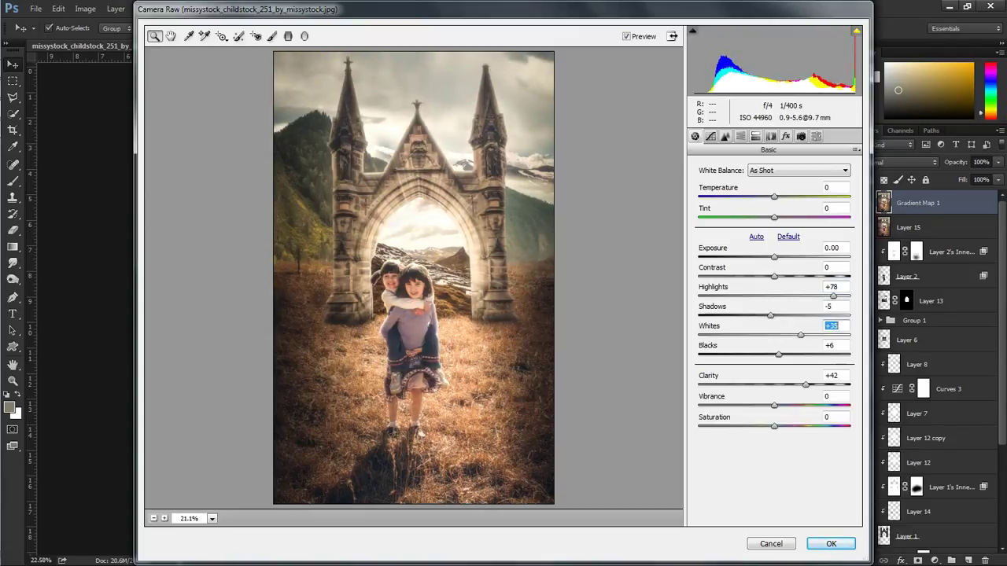
{"action": "key", "text": "Return"}
{"action": "key", "text": "alt+f"}
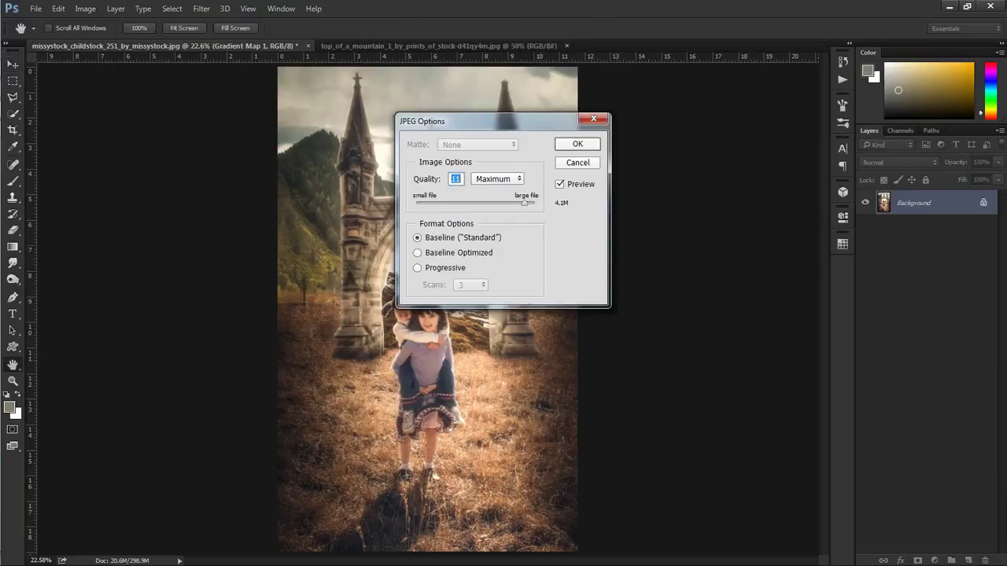